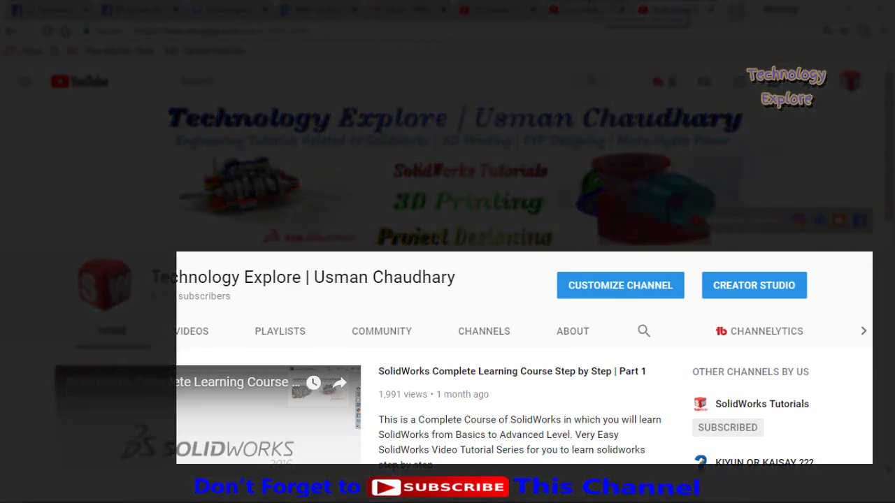
Open the YouTube channel's comments page and scroll through the viewer comments.
left_click(590, 8)
scroll(431, 280, "down", 1)
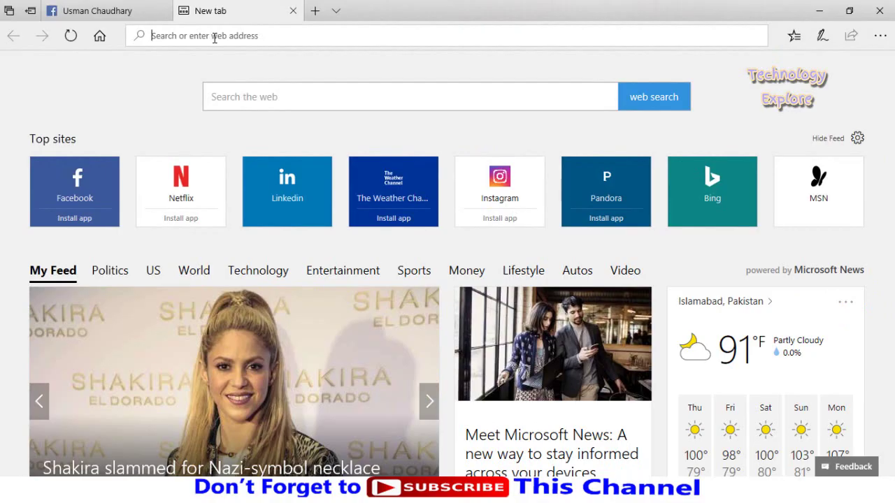
Go to grabcad.com and open the GrabCAD login page.
type("grabc")
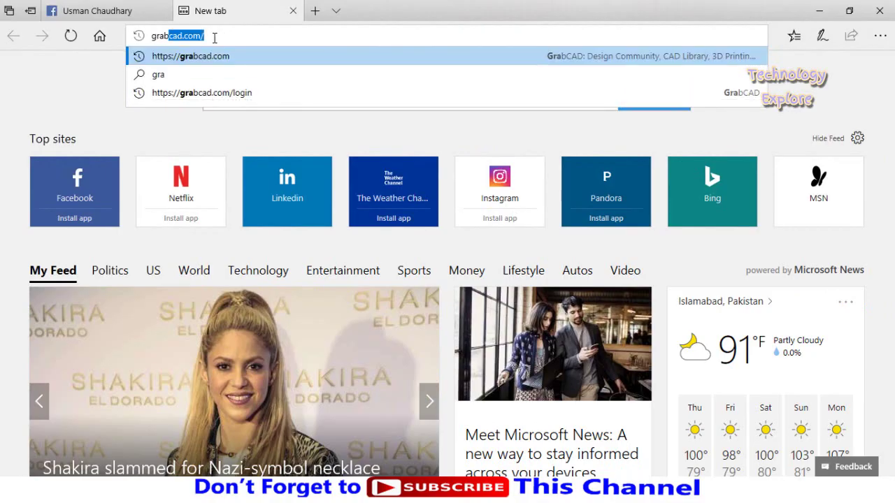
type("ad.com")
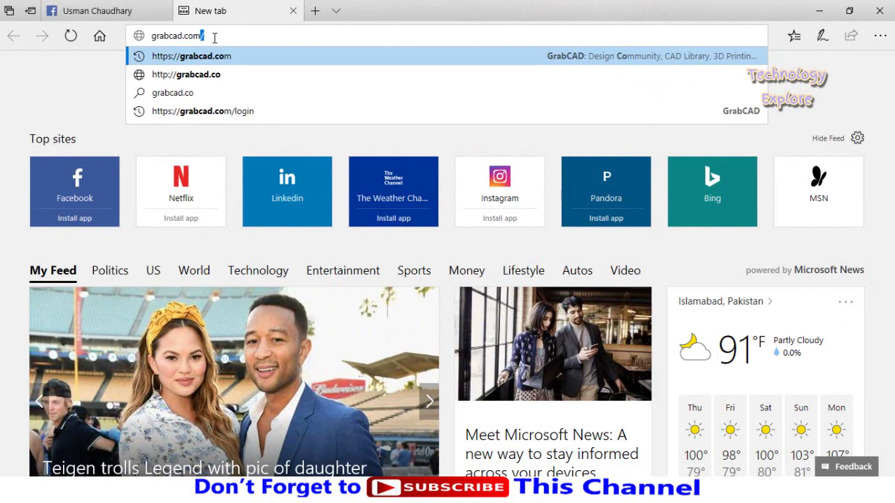
key("Return")
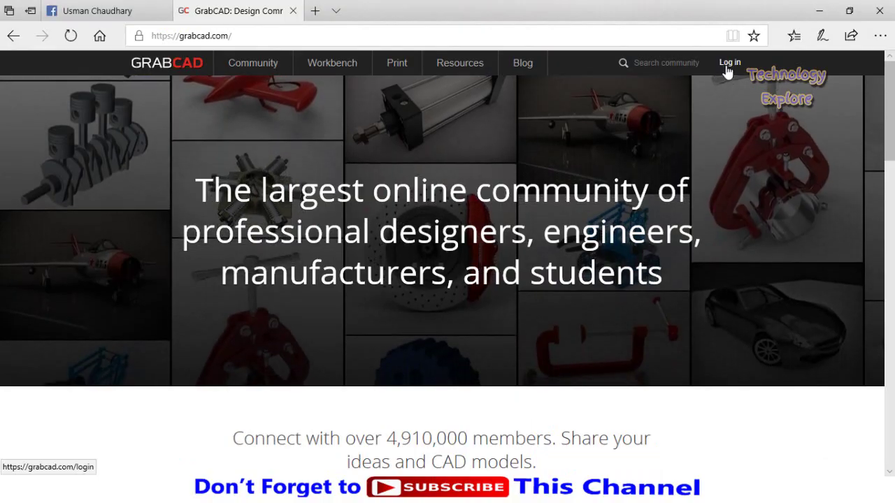
left_click(729, 64)
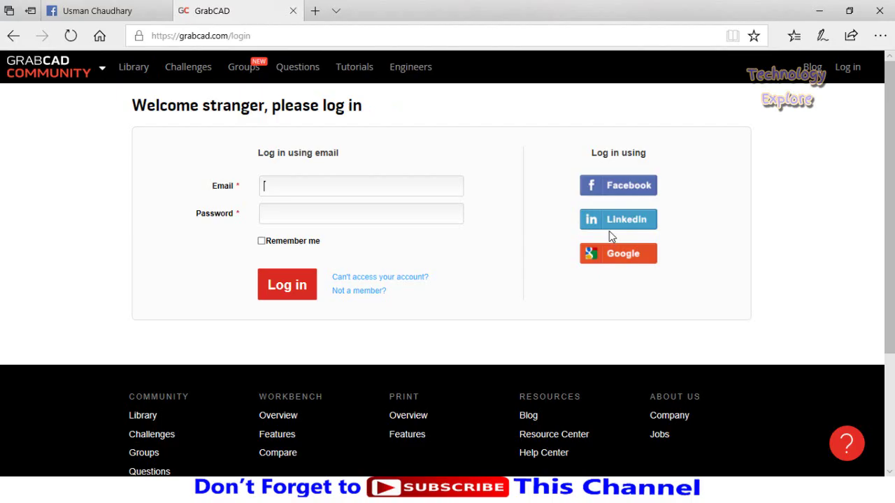
Log in to GrabCAD with Facebook and approve sharing the public profile and e-mail.
left_click(613, 187)
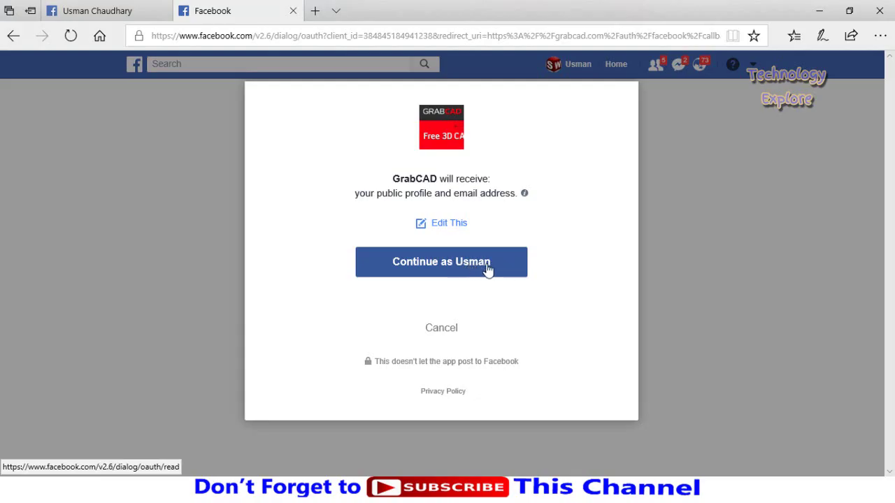
left_click(423, 271)
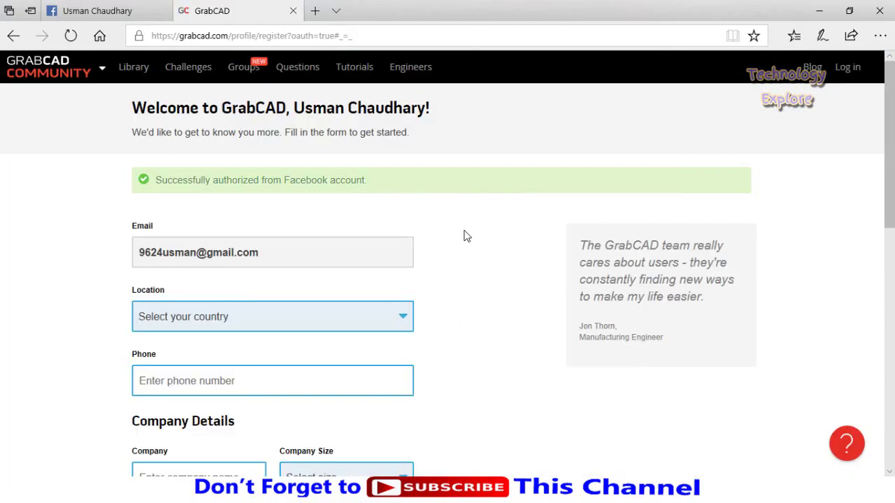
Dismiss the reCAPTCHA warning and submit the sign-up form as Owner/CEO/President in Engineering Services.
scroll(470, 254, "down", 3)
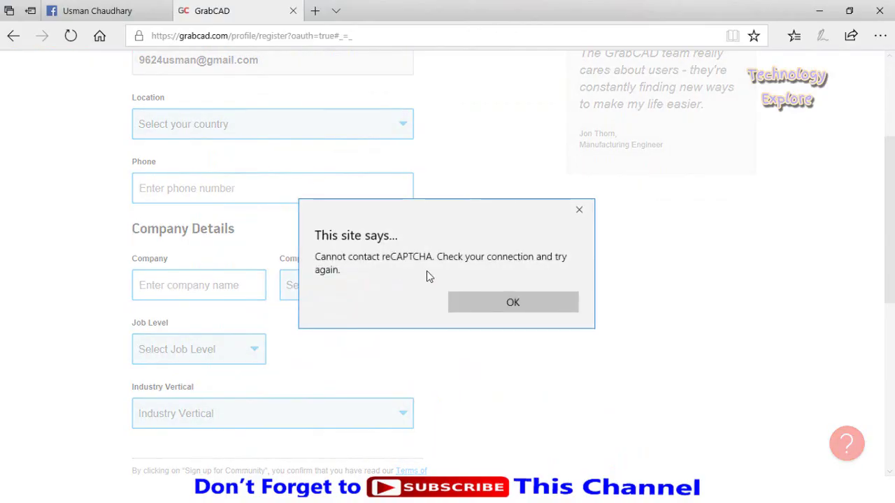
left_click(495, 303)
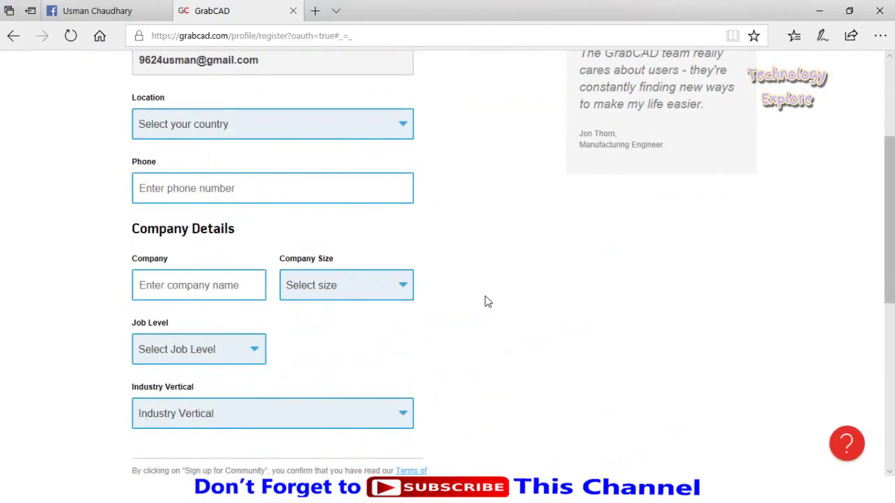
scroll(246, 215, "up", 3)
scroll(157, 298, "down", 6)
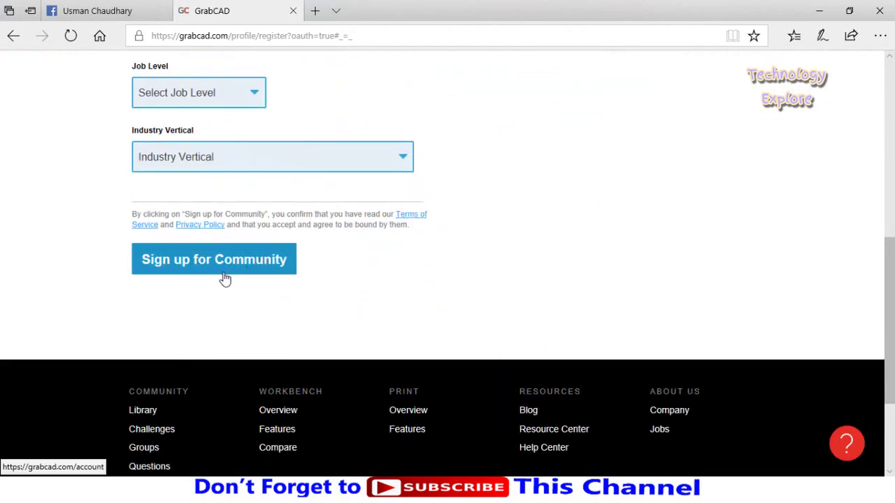
left_click(178, 268)
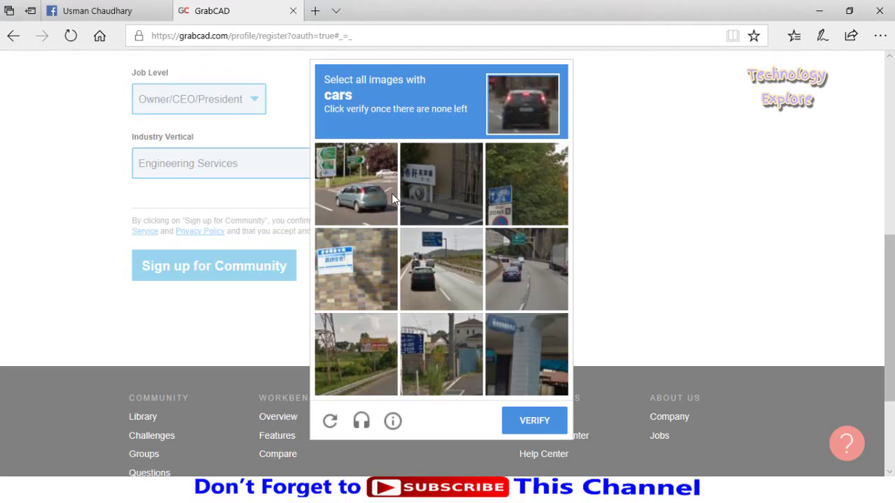
Select the car image tiles and pass the verification check.
left_click(348, 183)
left_click(441, 270)
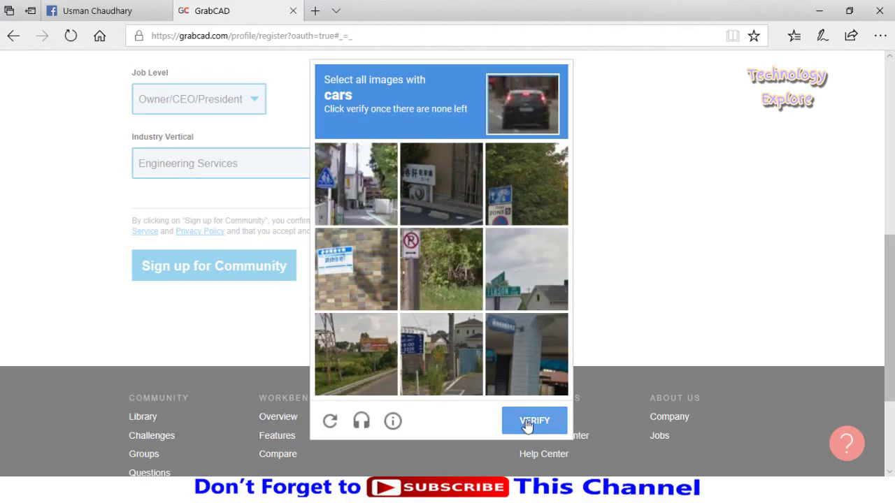
left_click(532, 421)
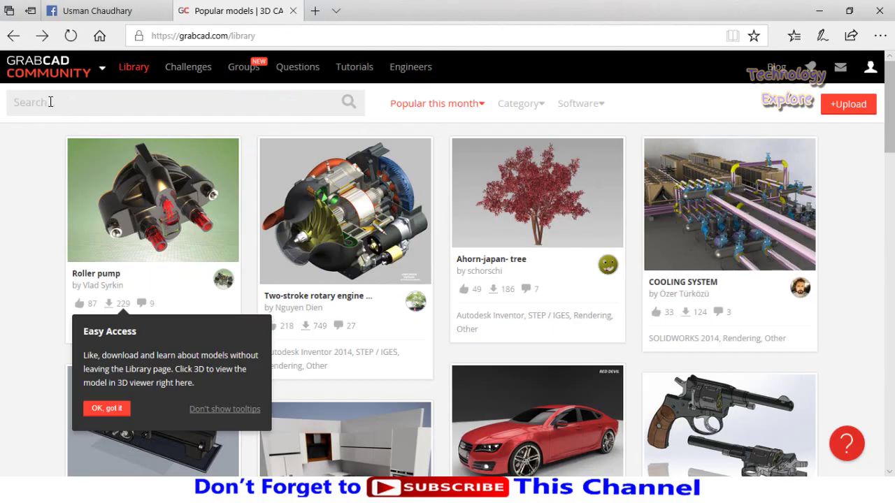
Search the GrabCAD library for 'turbine' and dismiss the Easy Access tip.
left_click(100, 102)
type("turbine")
left_click(347, 103)
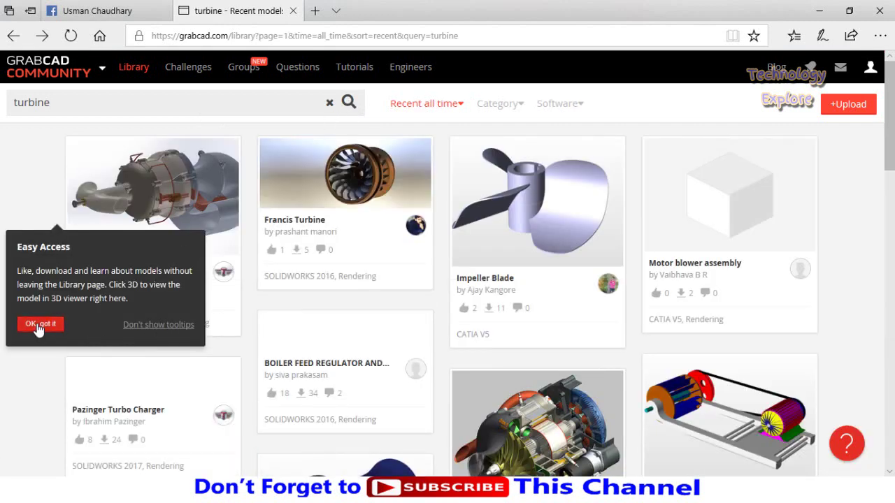
left_click(40, 324)
scroll(731, 278, "down", 1)
scroll(731, 278, "down", 2)
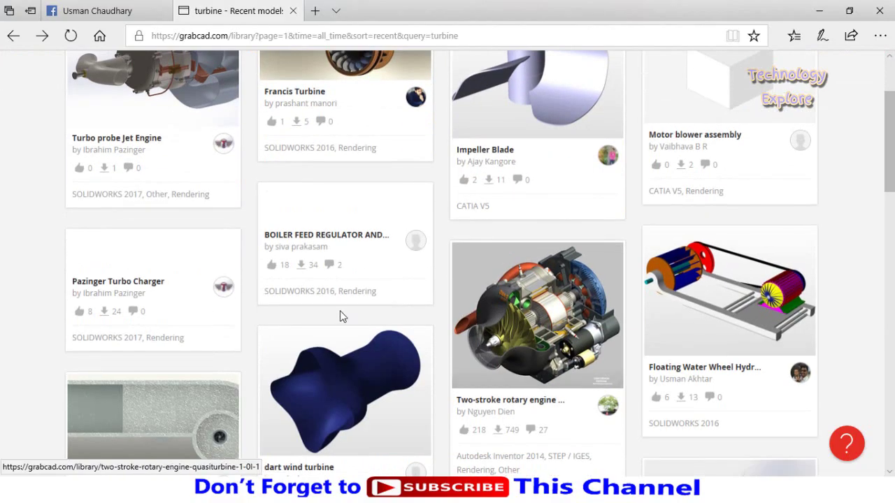
scroll(403, 207, "up", 3)
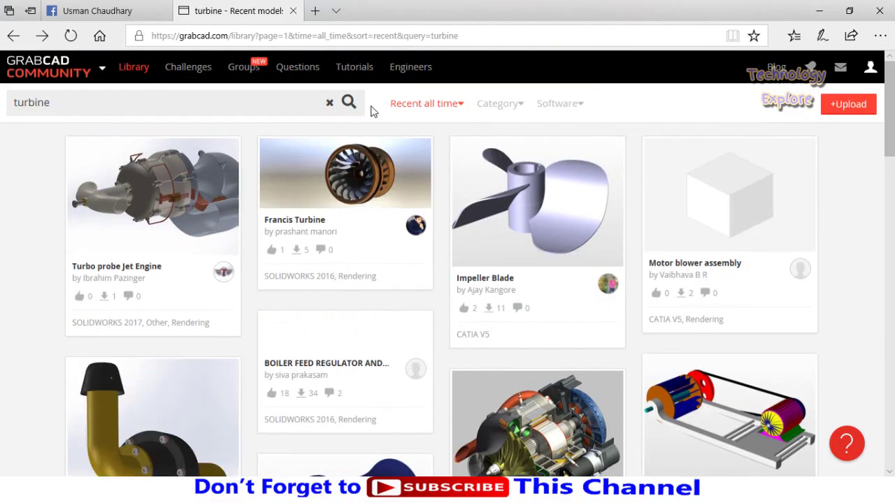
Open the Software filter dropdown and scroll through its software choices.
left_click(581, 107)
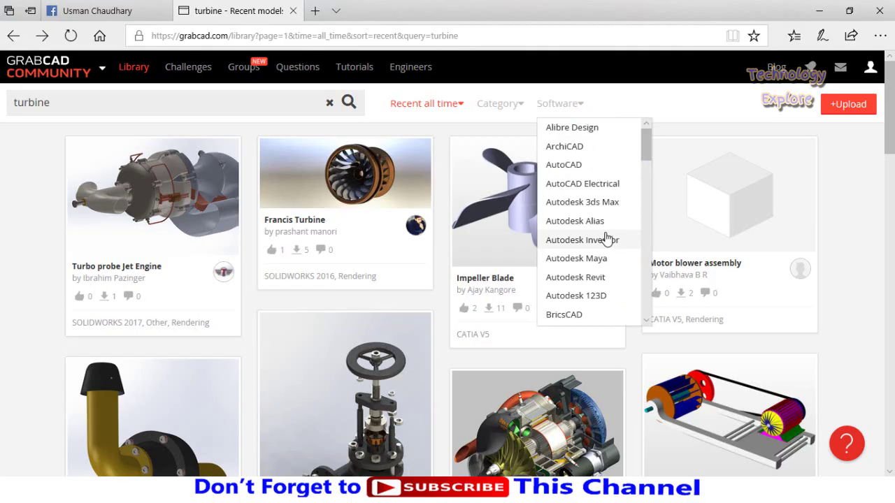
scroll(599, 238, "down", 5)
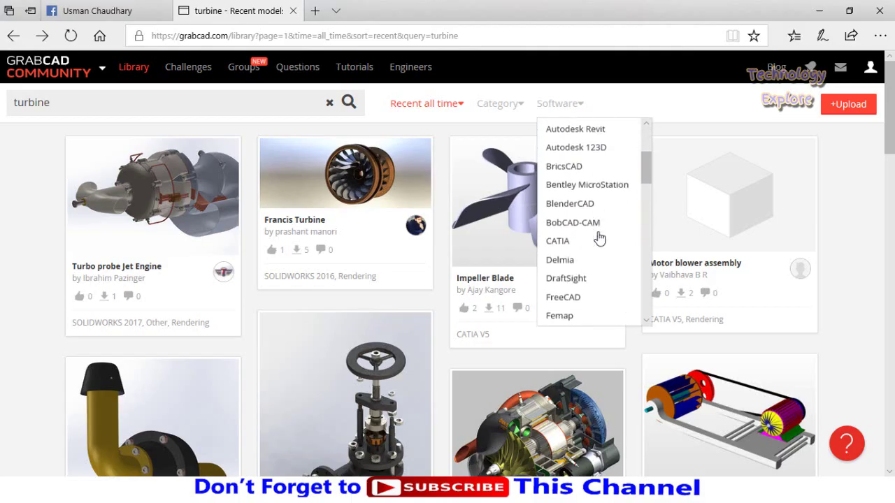
scroll(600, 238, "down", 6)
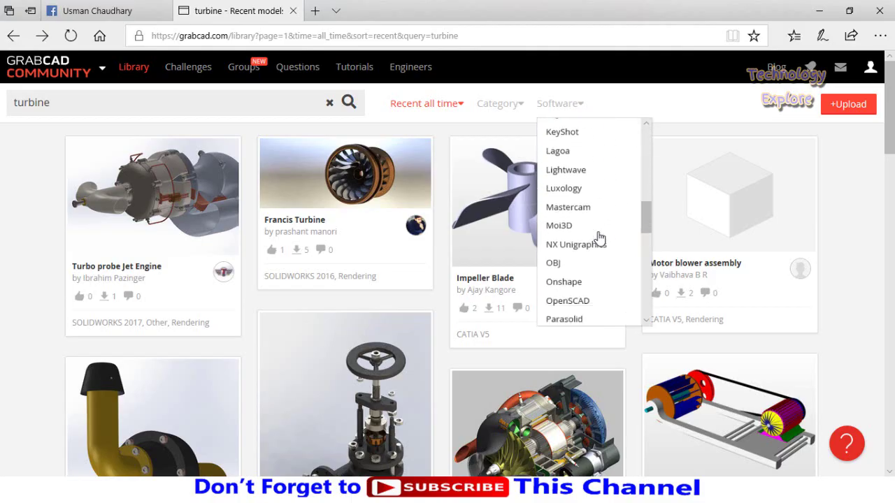
scroll(599, 238, "down", 3)
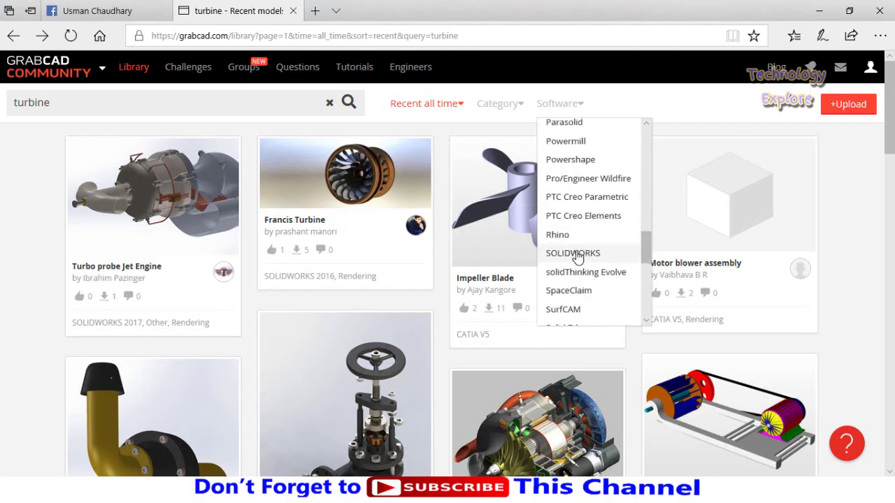
left_click(575, 255)
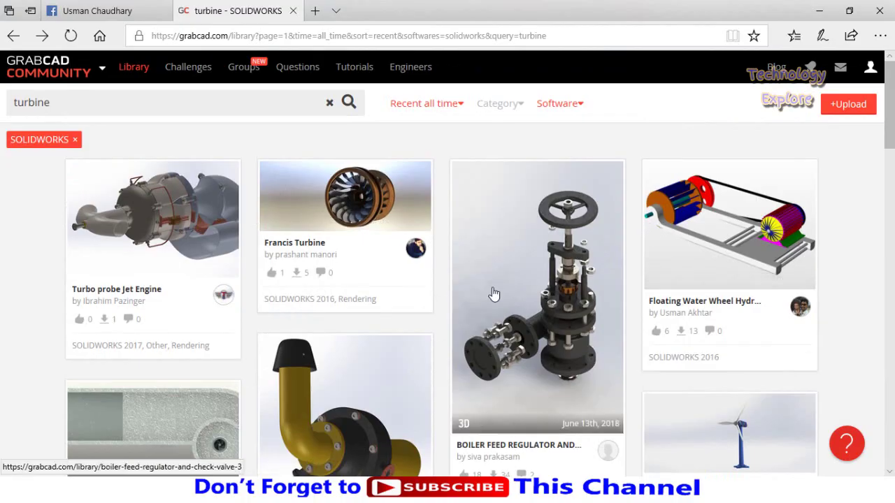
scroll(493, 293, "down", 2)
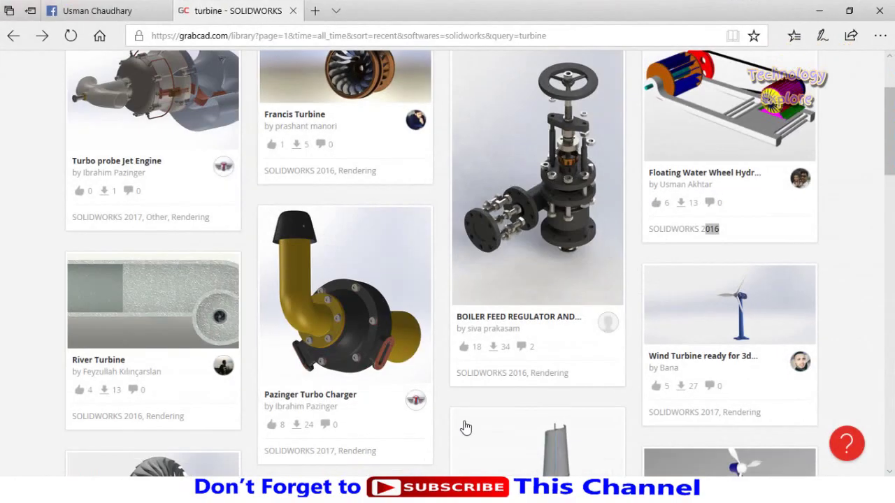
scroll(464, 426, "up", 1)
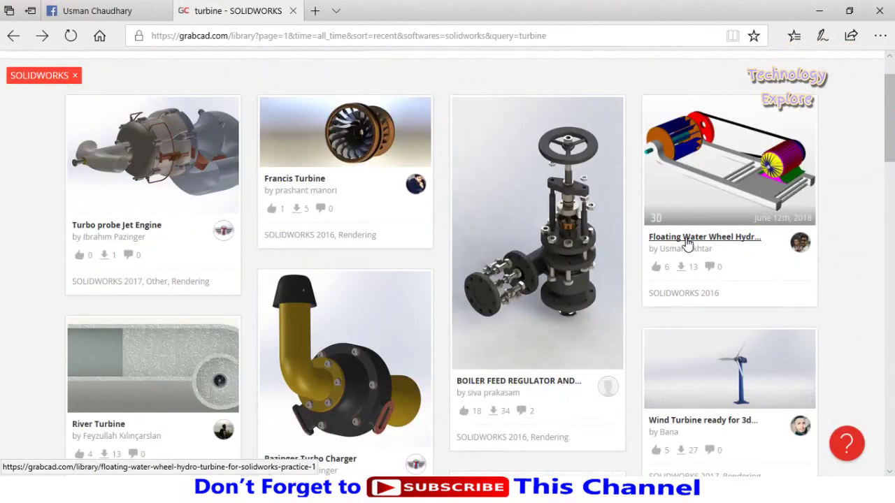
scroll(685, 235, "down", 2)
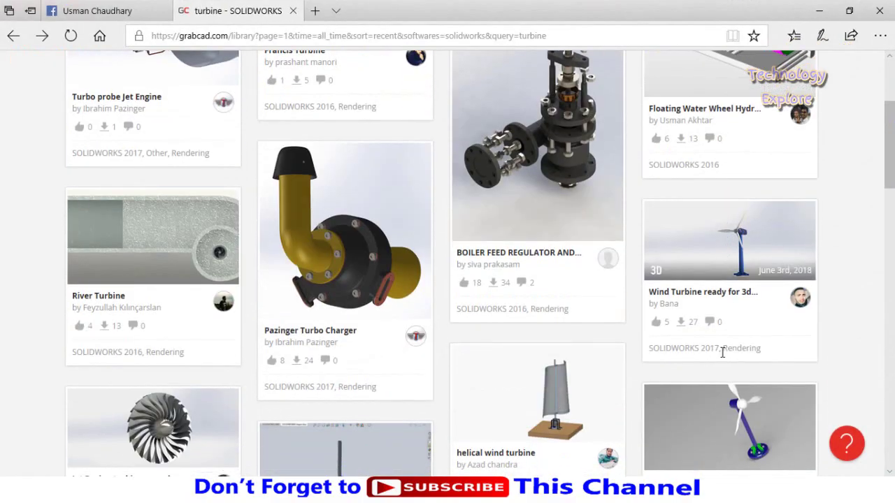
left_click_drag(723, 351, 703, 350)
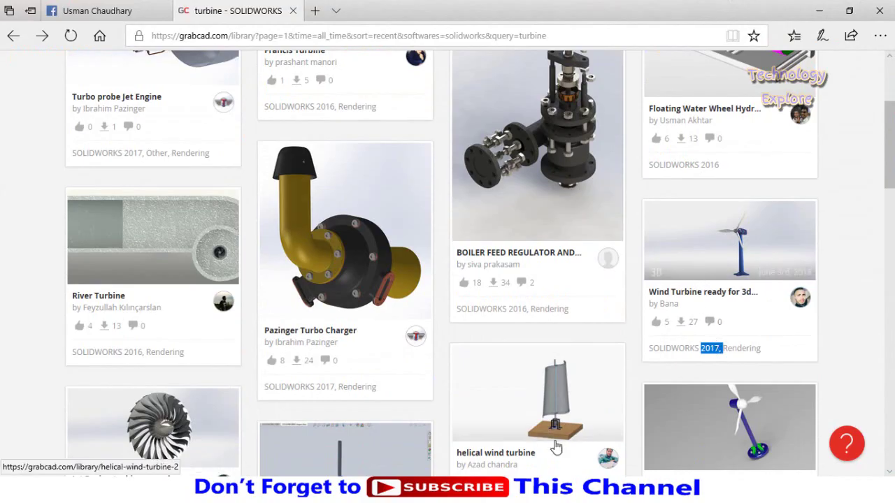
mouse_move(562, 493)
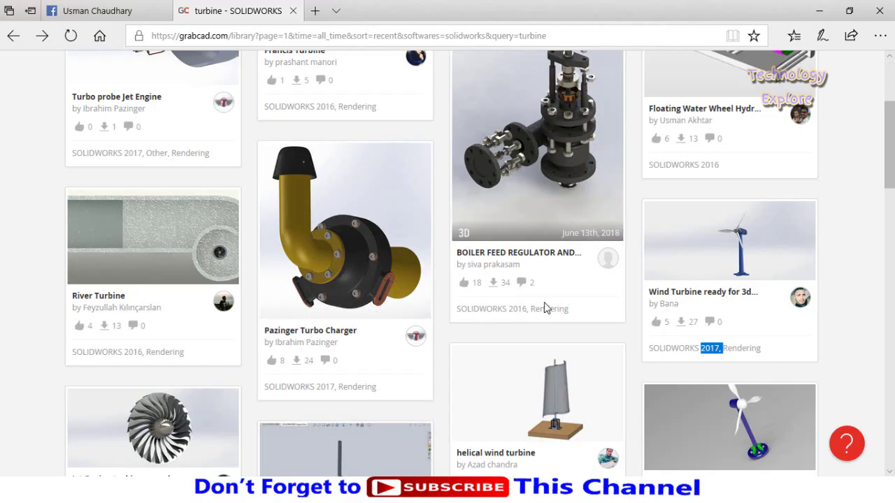
scroll(544, 302, "up", 2)
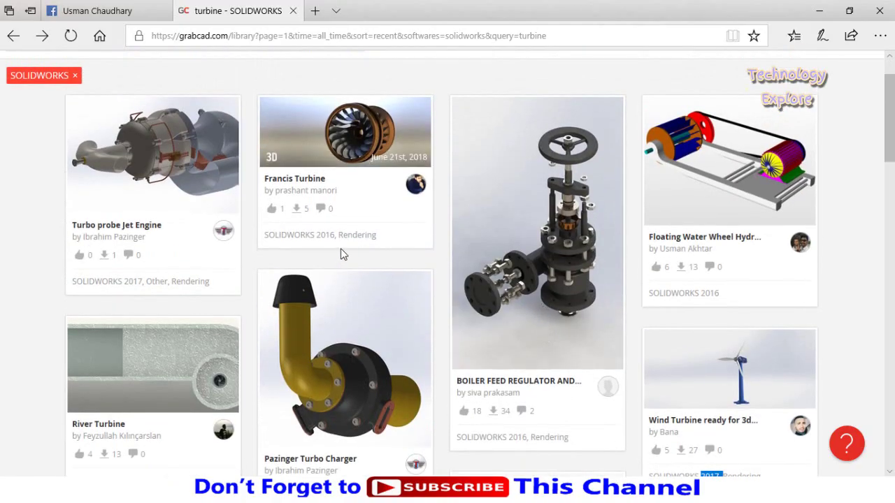
scroll(375, 252, "up", 1)
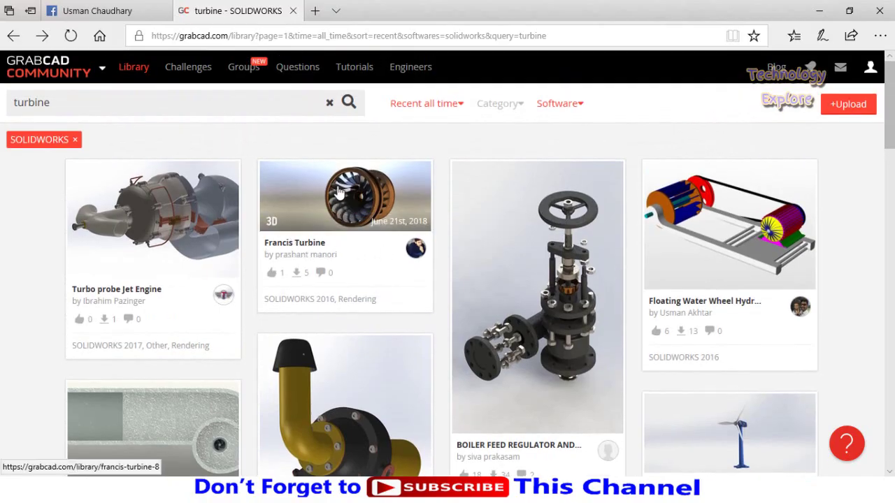
Open the Francis Turbine page, review its Files (5) list, and preview Tirbine francis.SLDPRT.
left_click(300, 247)
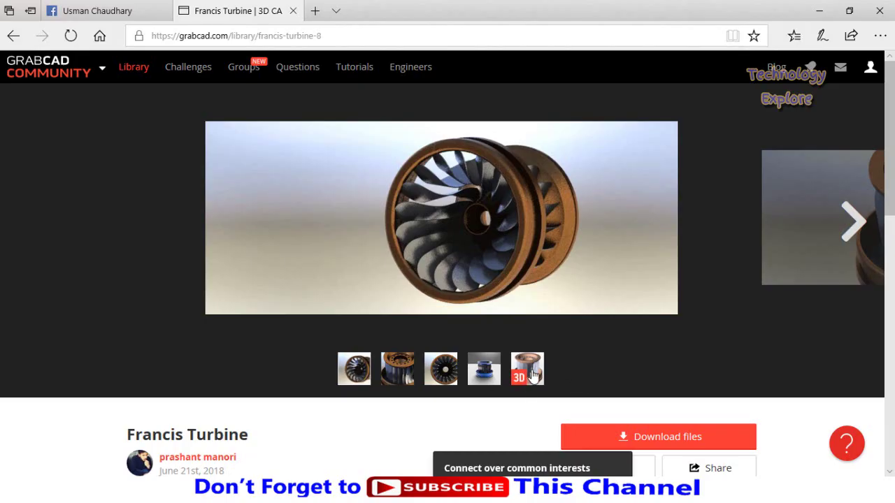
scroll(147, 252, "down", 5)
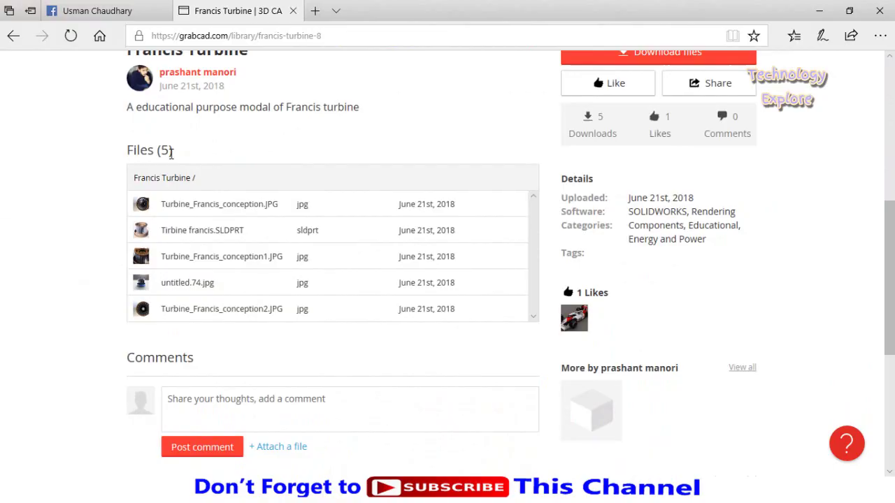
left_click_drag(178, 154, 187, 161)
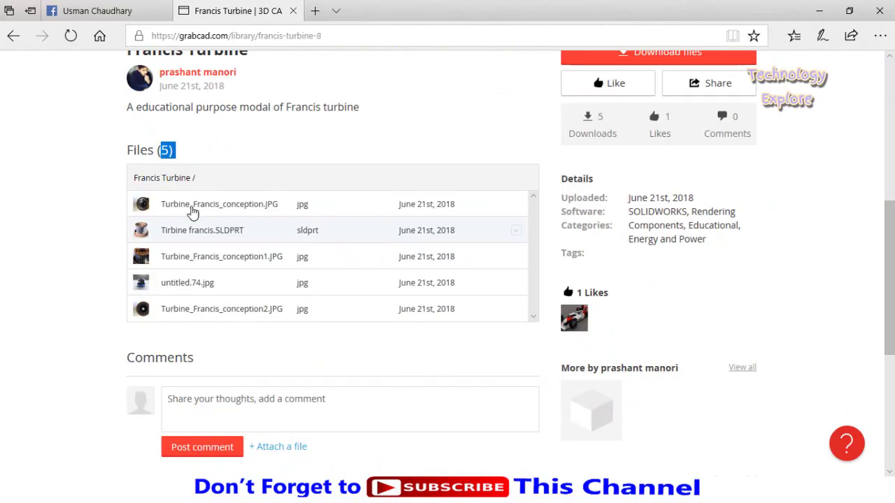
scroll(225, 318, "up", 3)
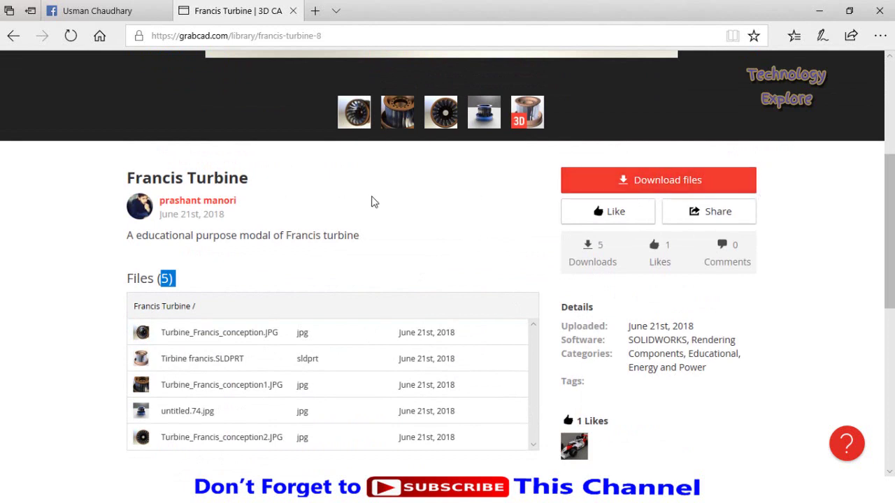
scroll(354, 203, "down", 1)
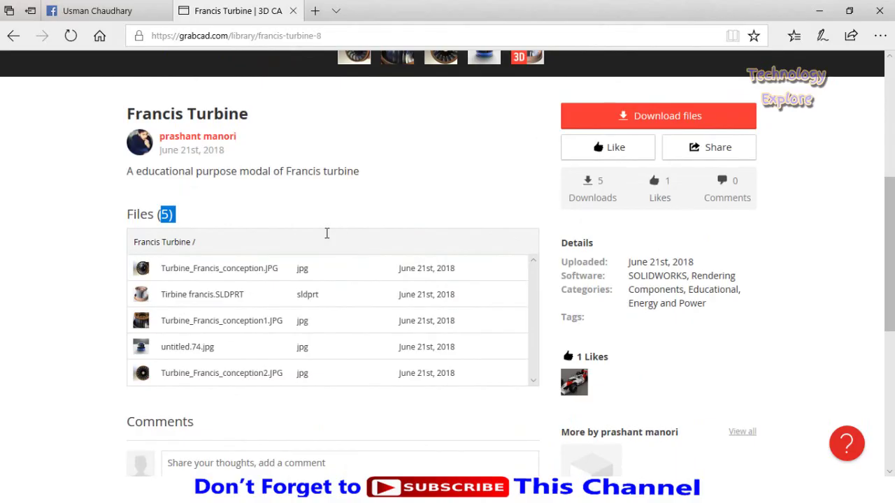
scroll(326, 233, "down", 1)
left_click(318, 232)
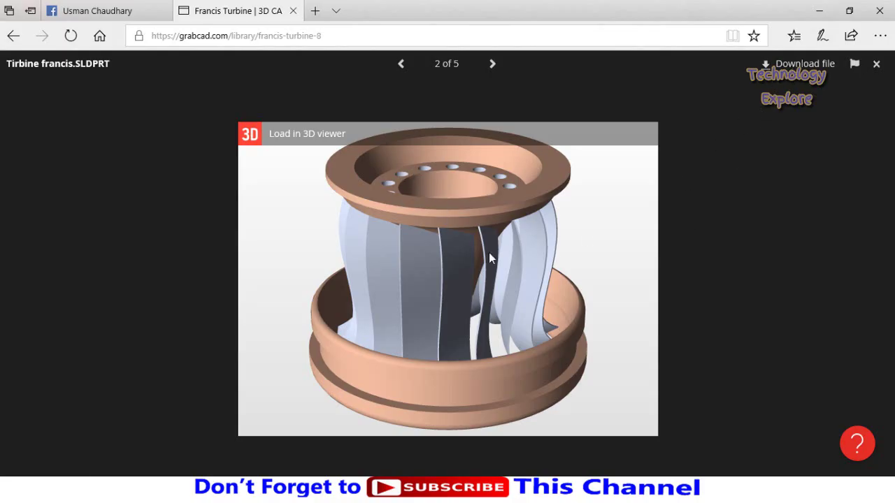
Load the Tirbine francis.SLDPRT part in the interactive 3D viewer.
left_click(305, 139)
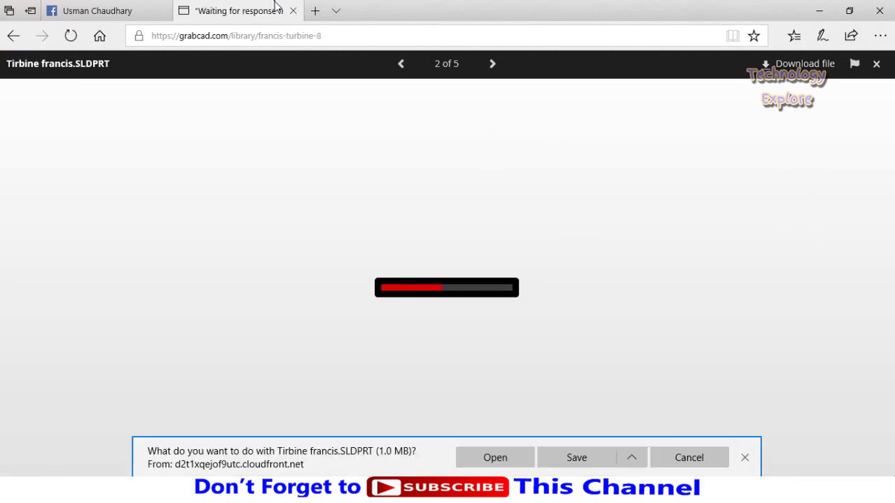
Save Tirbine francis.SLDPRT to the computer and orbit the turbine to a side-on view.
left_click(572, 462)
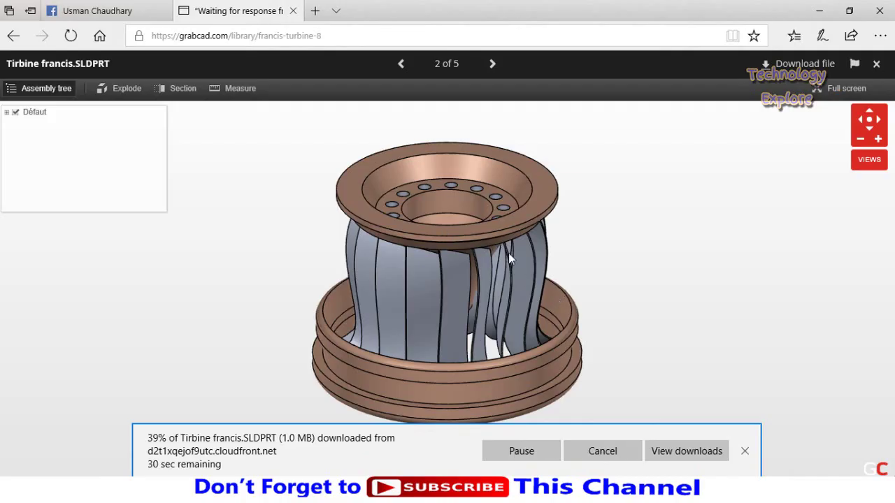
left_click_drag(509, 257, 431, 254)
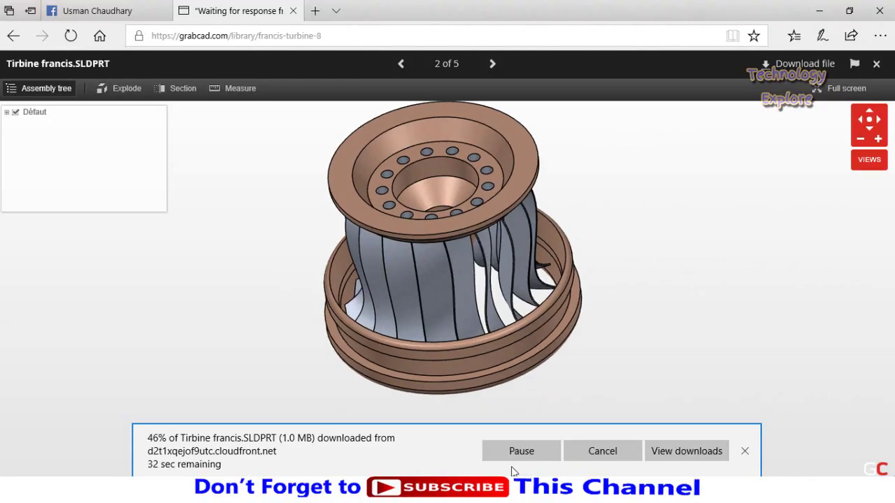
left_click_drag(702, 257, 627, 274)
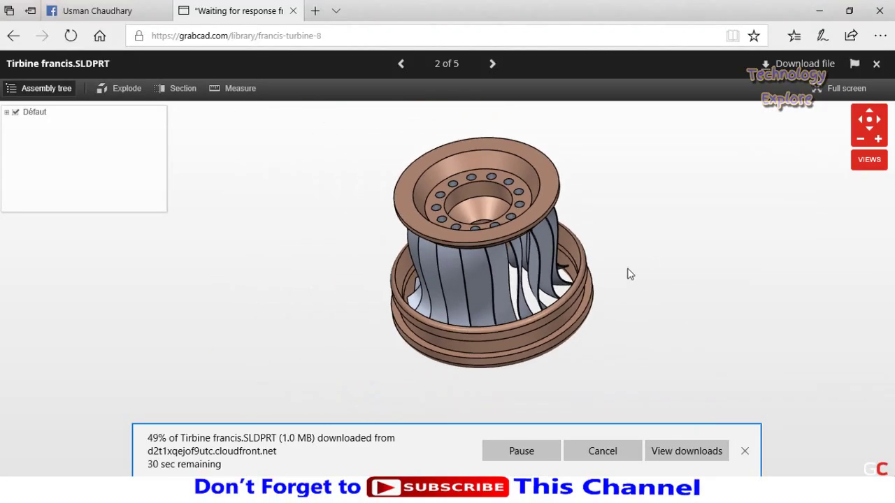
Go back to the turbine search results and set the Software filter to SOLIDWORKS.
left_click(13, 37)
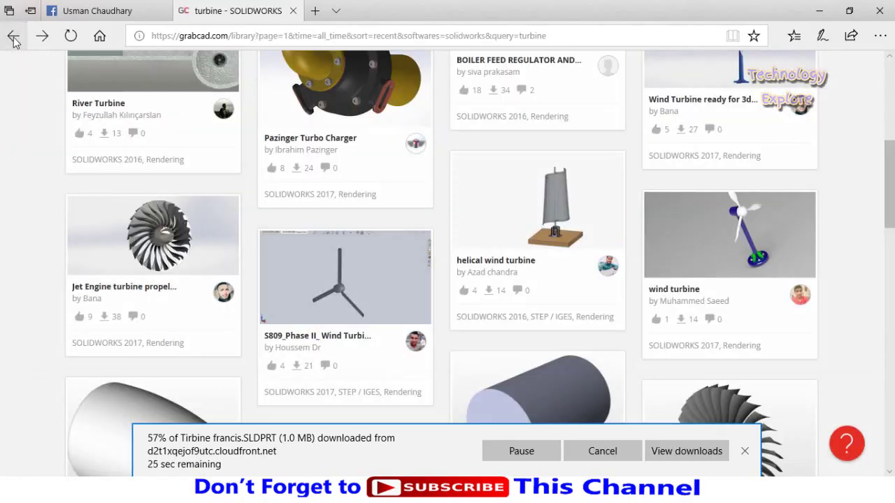
left_click(13, 38)
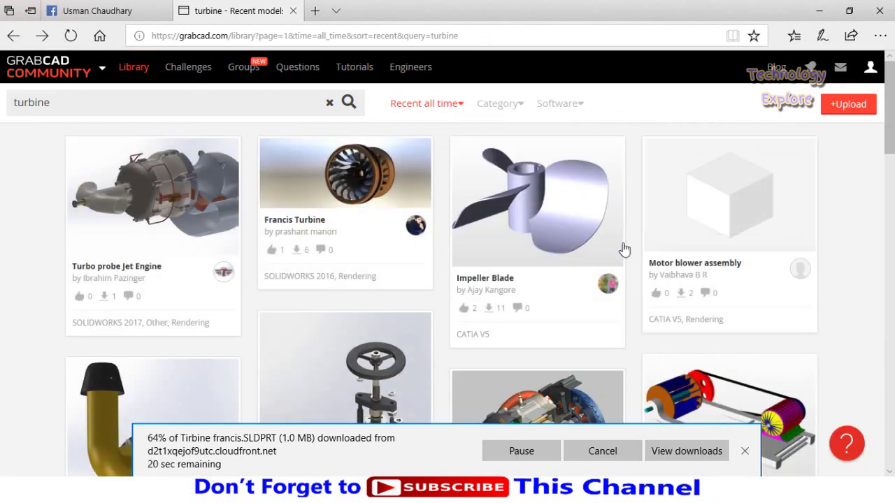
left_click(565, 105)
scroll(586, 256, "down", 5)
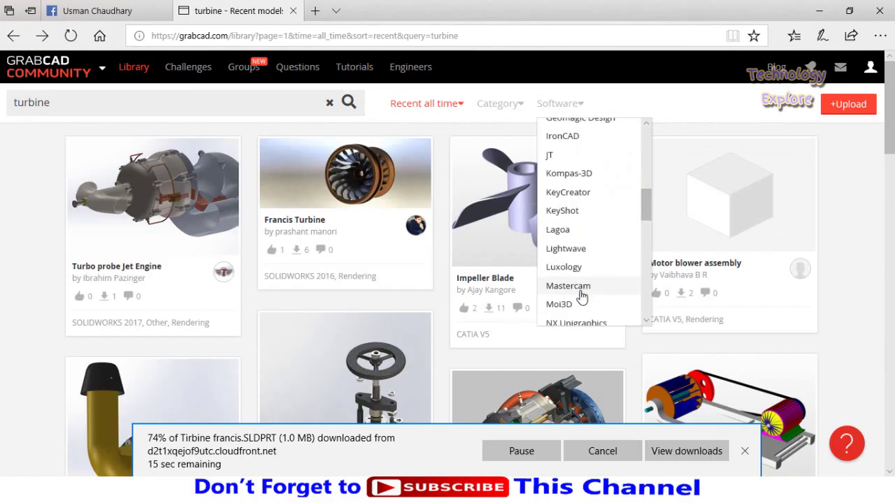
scroll(583, 296, "down", 5)
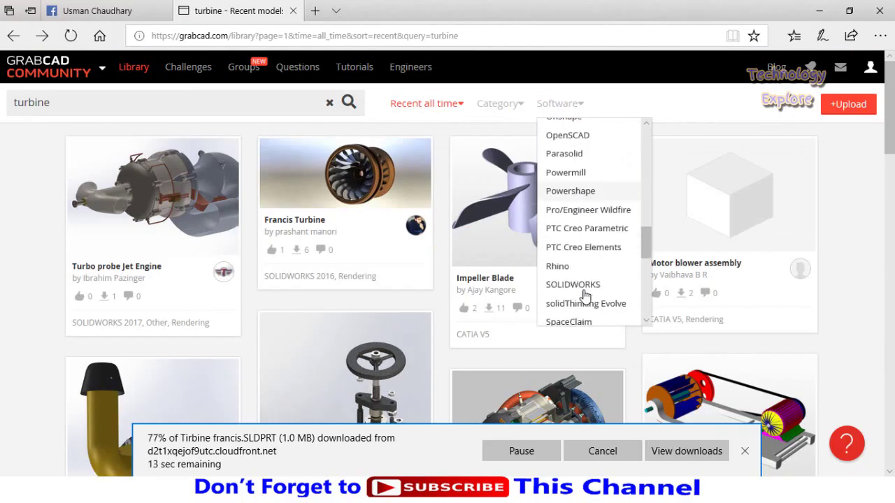
scroll(585, 296, "down", 2)
left_click(585, 218)
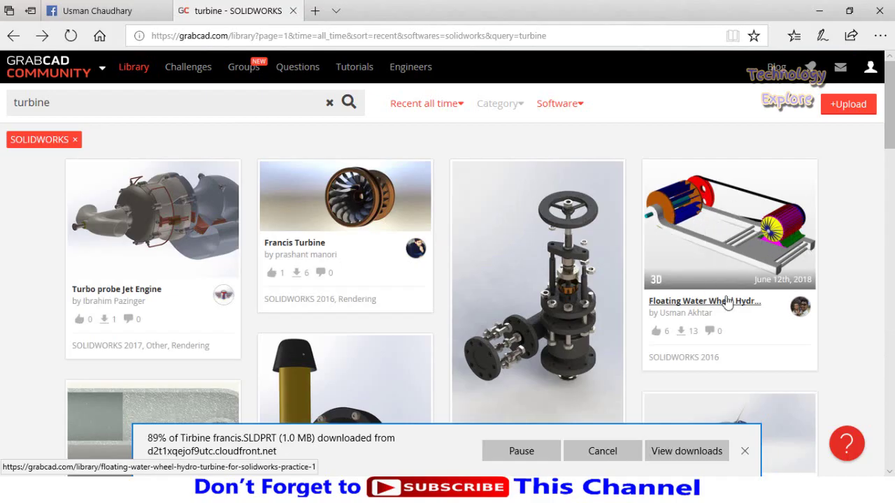
Open the Floating Water Wheel Hydro Turbine page and download all its files as a 2.7 MB zip.
left_click(711, 310)
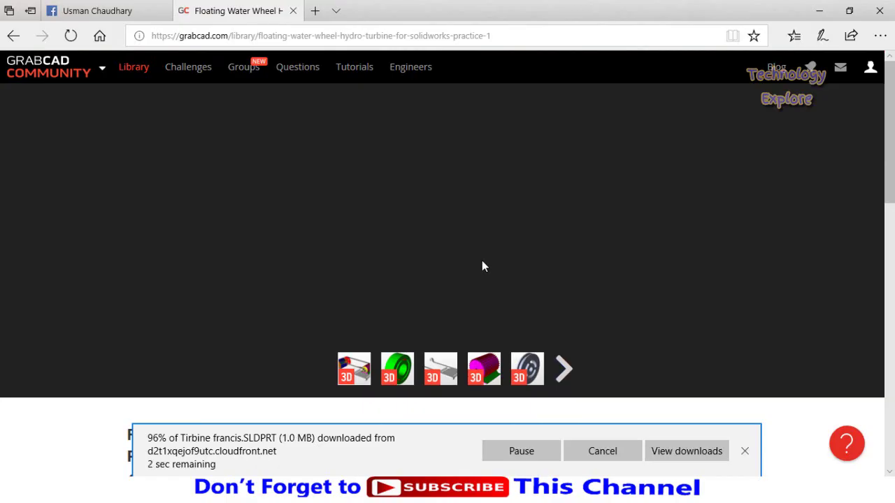
scroll(540, 303, "down", 1)
scroll(539, 302, "down", 4)
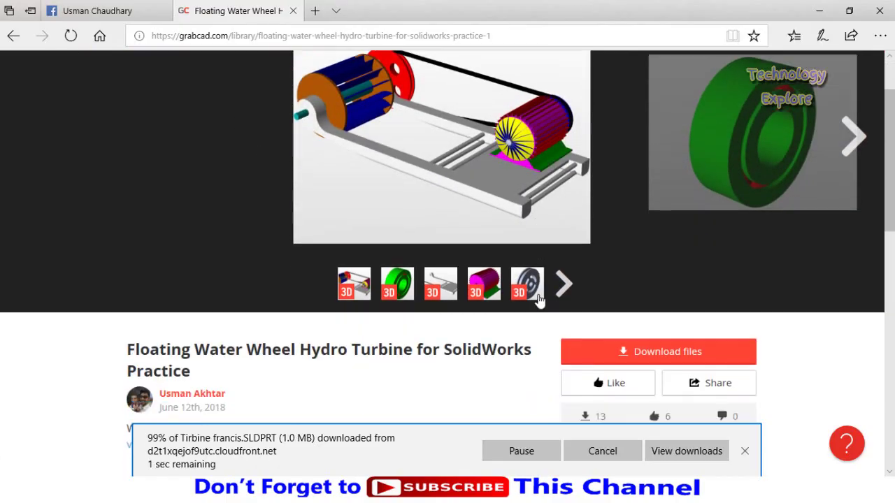
scroll(621, 344, "up", 4)
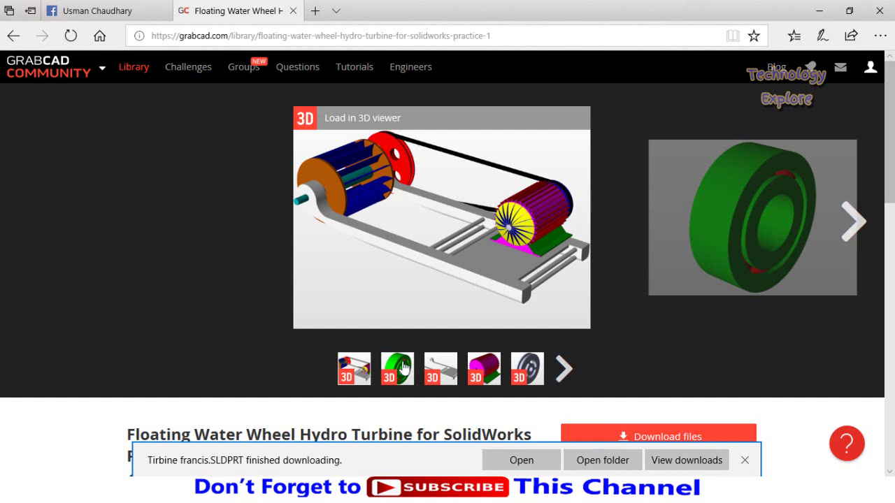
scroll(339, 312, "down", 1)
scroll(338, 311, "down", 1)
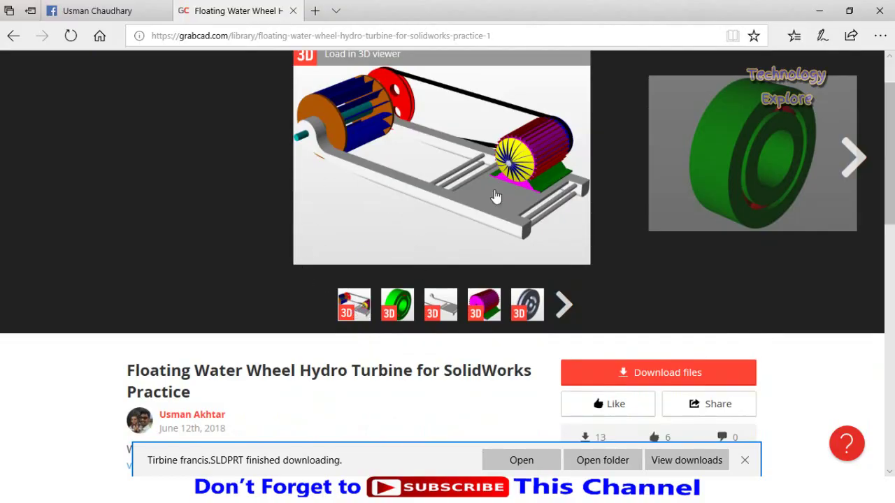
scroll(391, 181, "down", 4)
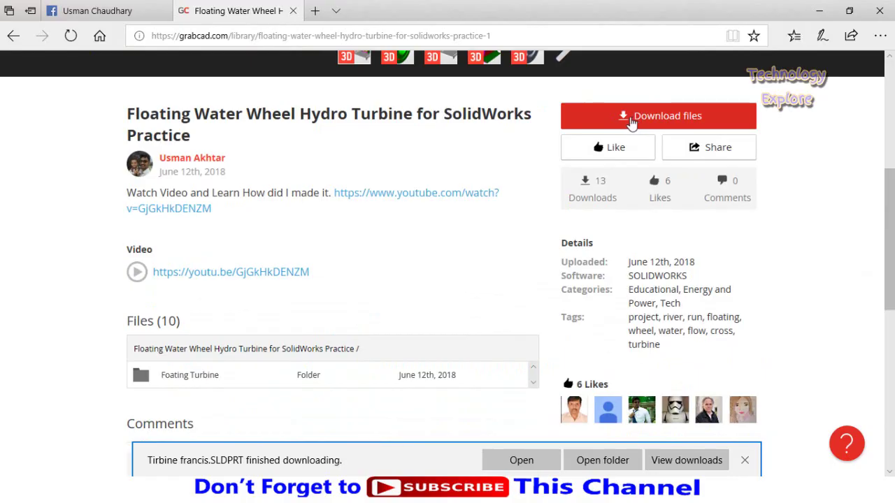
left_click(599, 120)
left_click(649, 121)
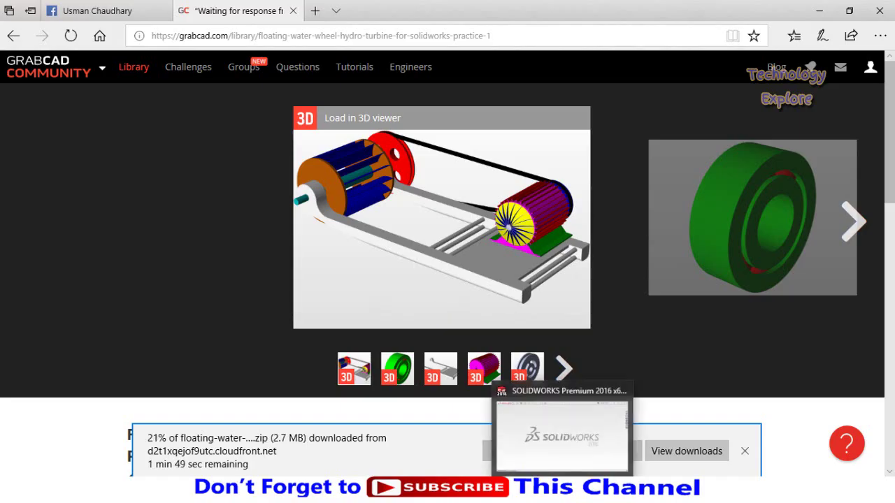
Open Tirbine francis.SLDPRT from Downloads in SOLIDWORKS, enlarging the dialog to find it.
left_click(562, 490)
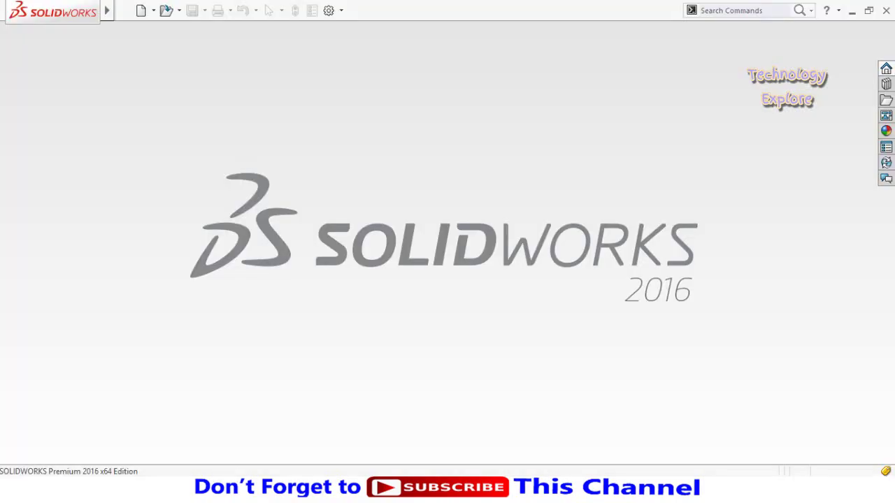
left_click(166, 9)
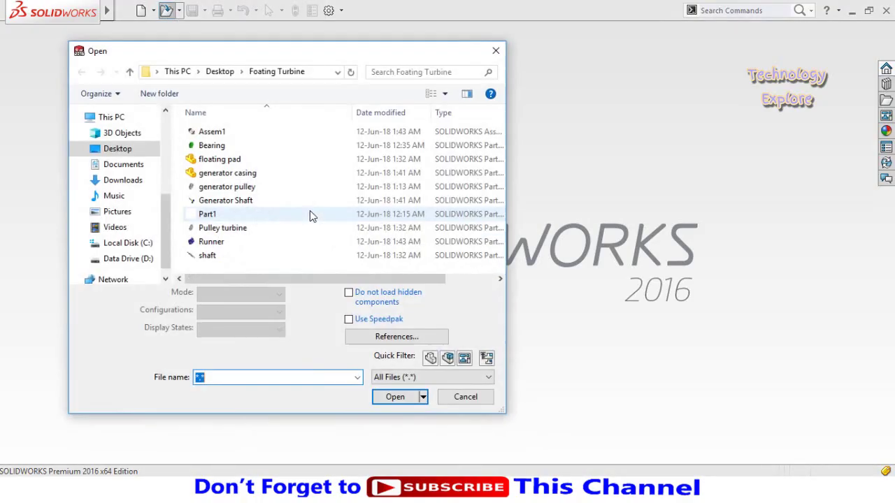
left_click(120, 181)
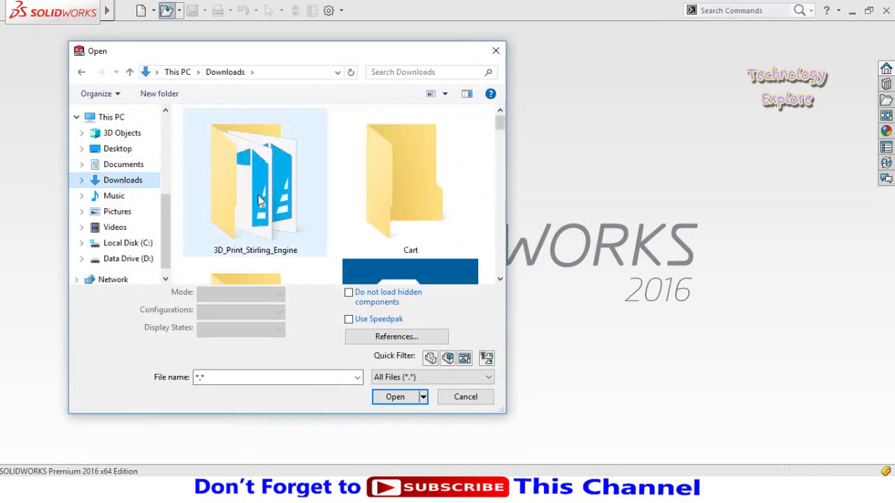
scroll(314, 209, "down", 5)
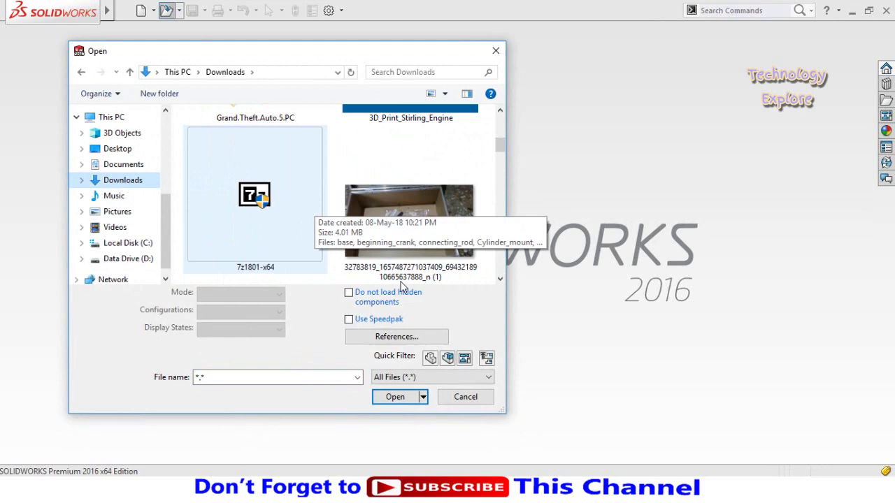
scroll(336, 174, "down", 6)
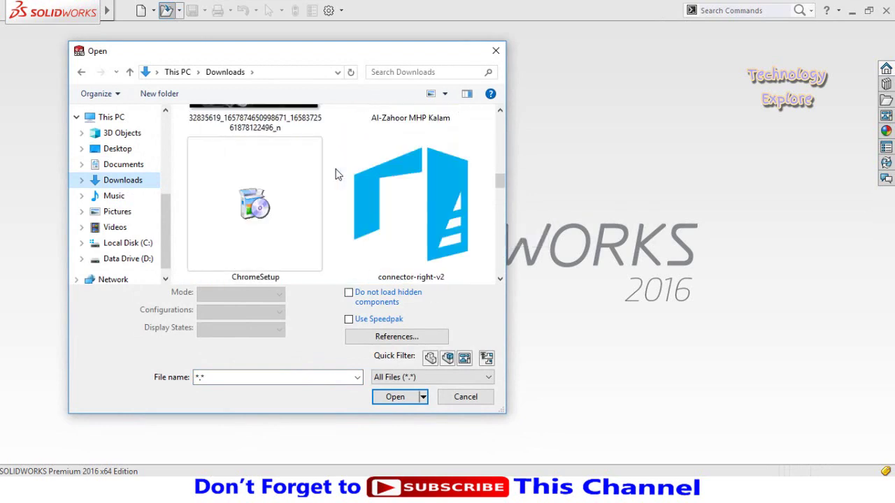
scroll(336, 175, "down", 10)
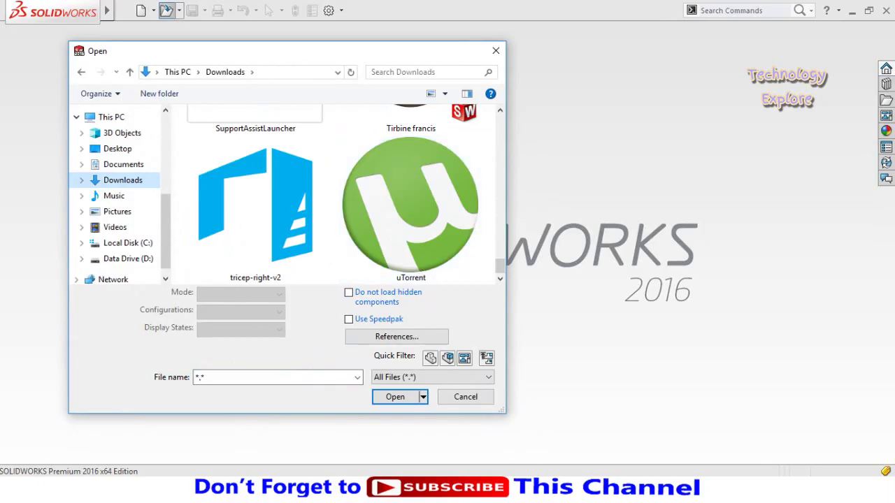
left_click_drag(505, 414, 890, 448)
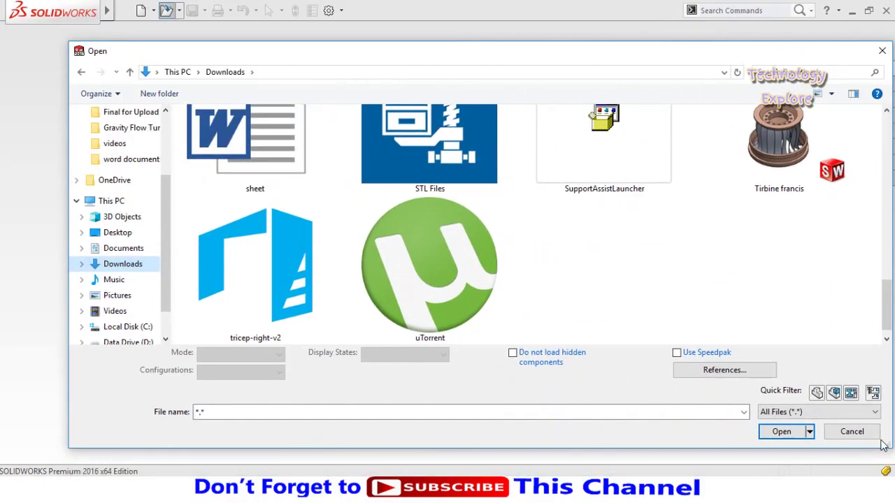
left_click(774, 157)
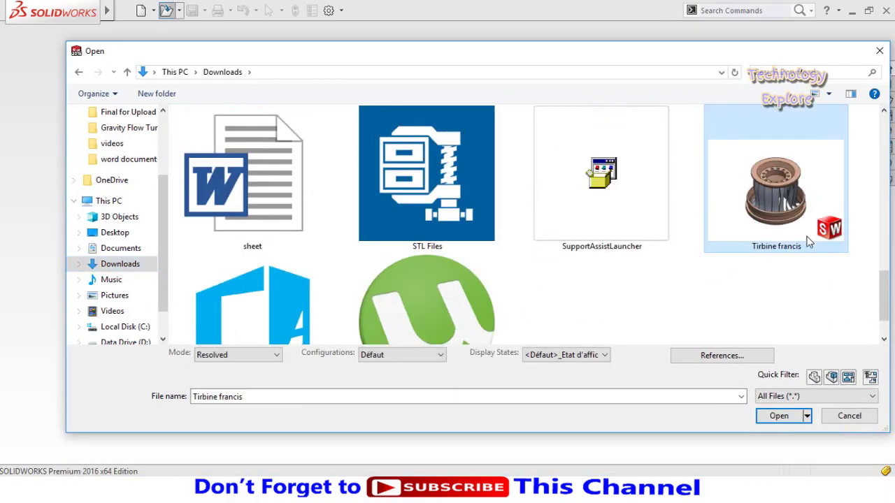
left_click(775, 416)
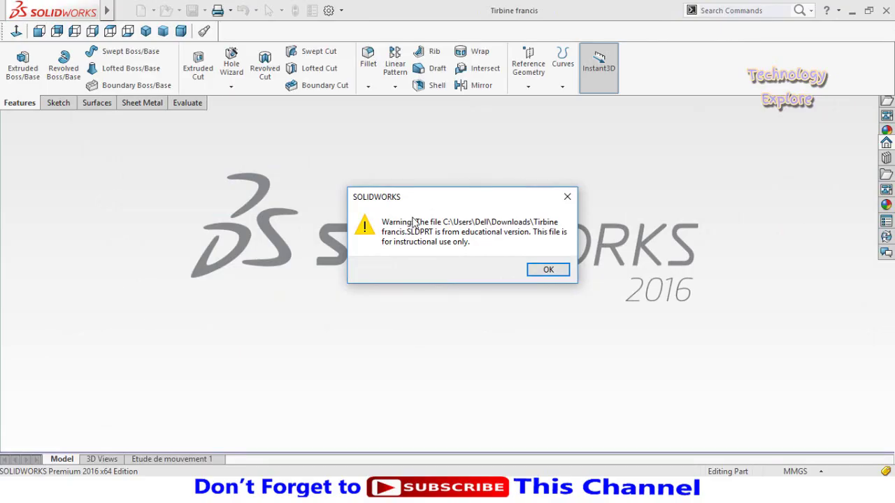
Dismiss the educational-version warning and orbit the Francis turbine to face-on and side views.
left_click(549, 271)
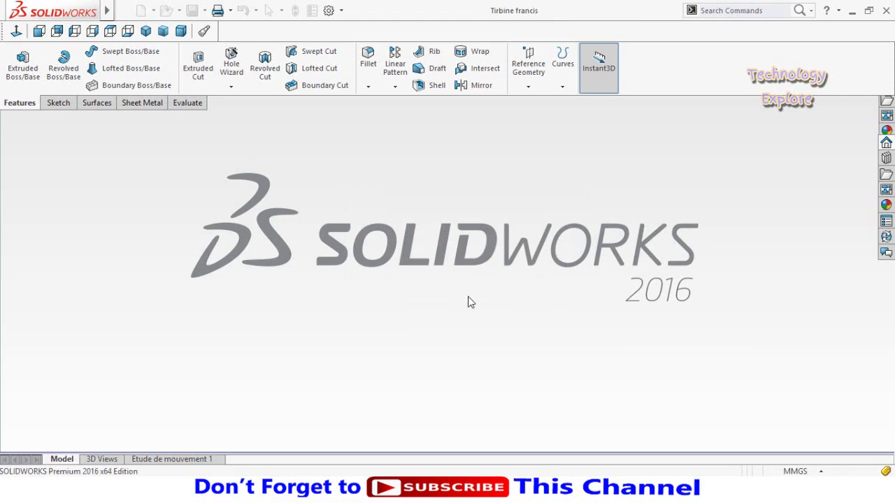
scroll(428, 295, "up", 3)
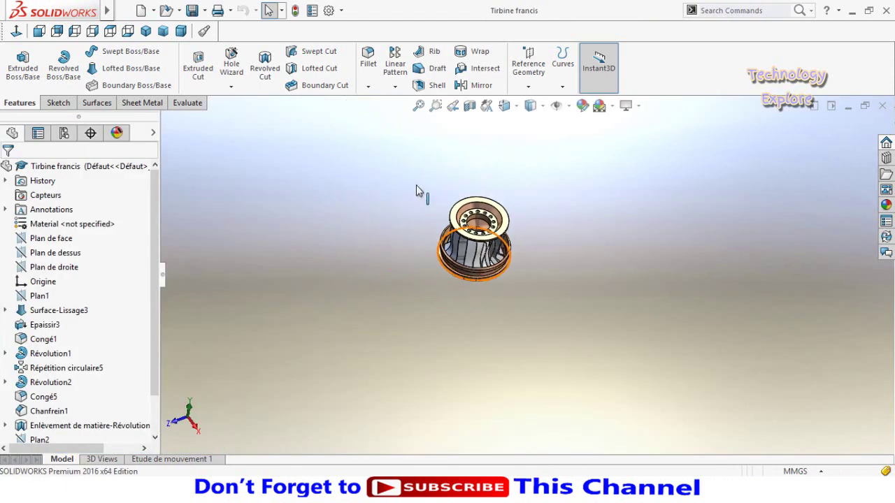
middle_click_drag(420, 194, 550, 300)
scroll(498, 259, "down", 3)
scroll(408, 273, "down", 3)
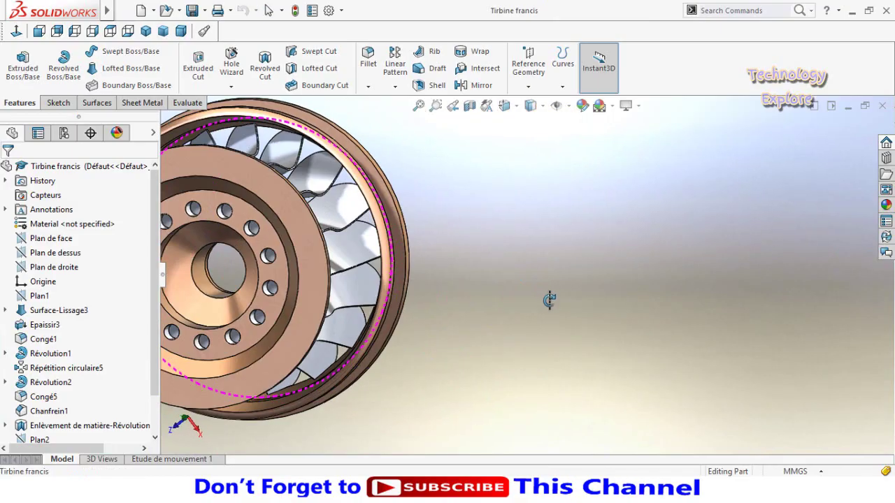
scroll(550, 300, "up", 3)
scroll(473, 273, "down", 3)
middle_click_drag(472, 273, 491, 298)
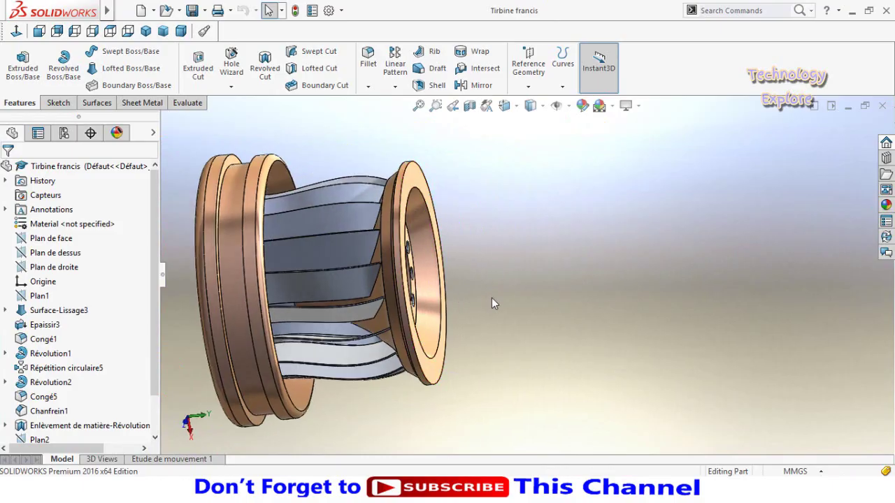
scroll(491, 298, "up", 5)
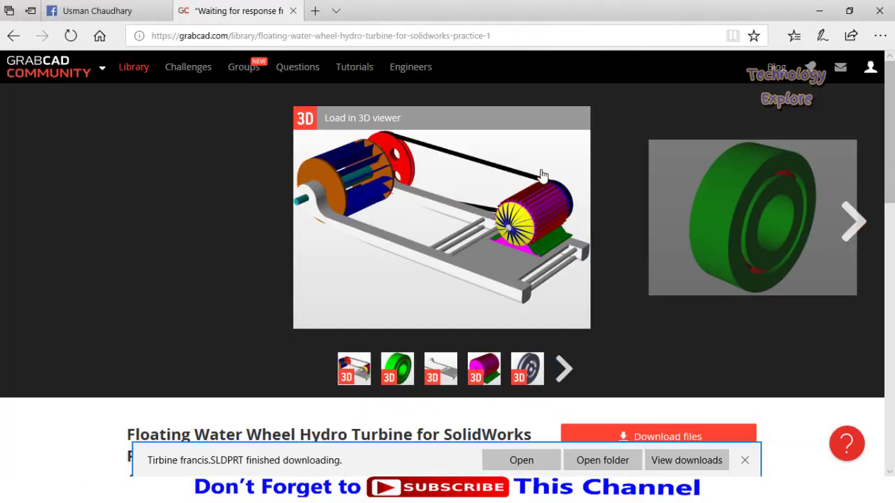
Skim the Floating Water Wheel Hydro Turbine page, then minimize the browser.
scroll(463, 255, "down", 1)
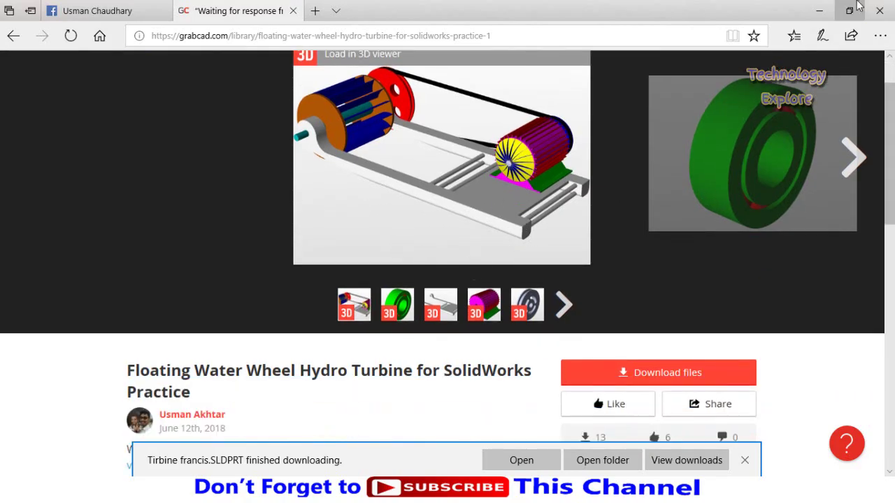
scroll(578, 210, "up", 1)
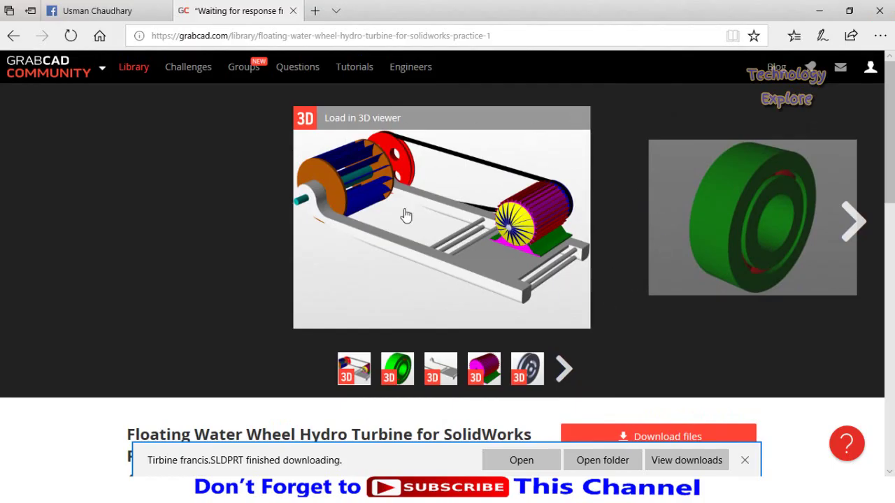
left_click(819, 10)
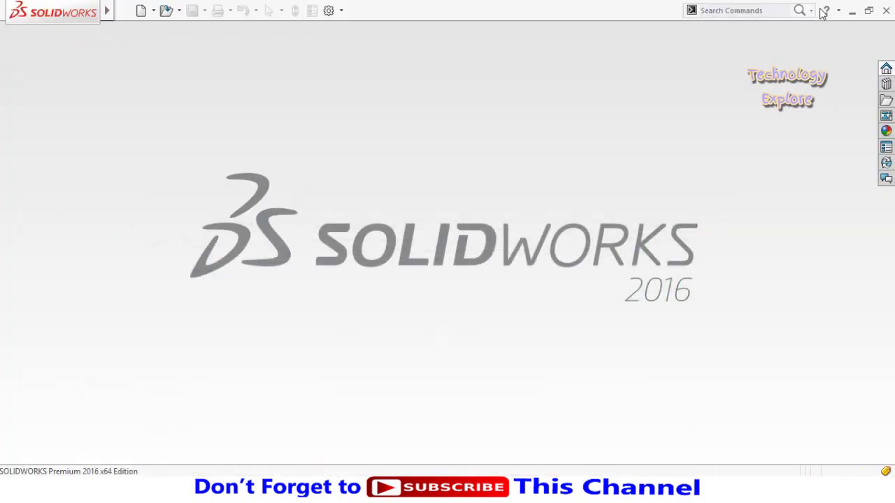
Open Assem1 from the Foating Turbine folder on the Desktop.
left_click(167, 11)
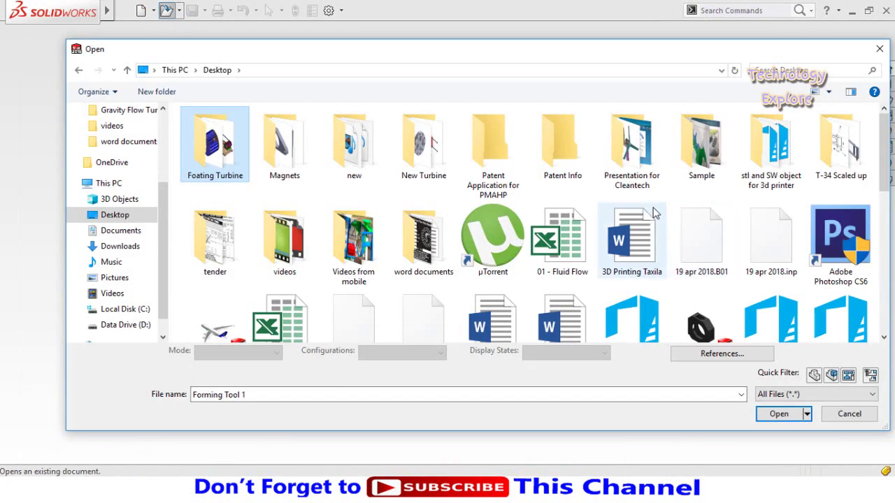
double_click(239, 151)
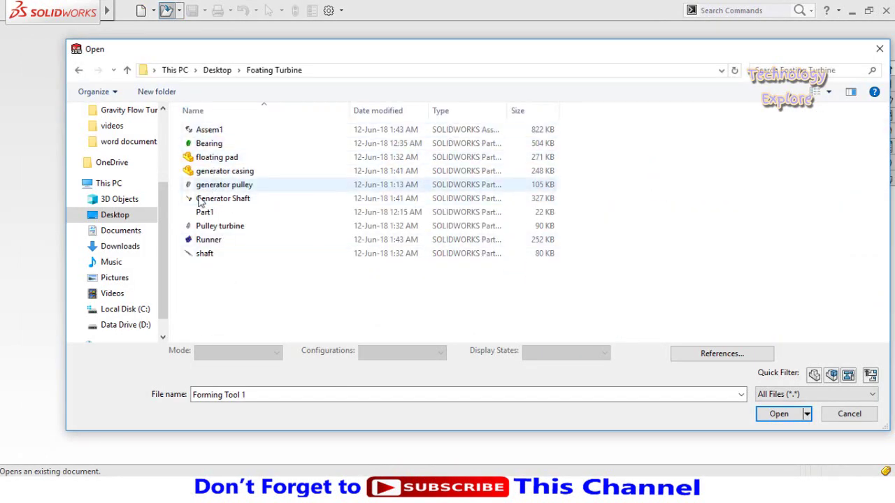
left_click(231, 131)
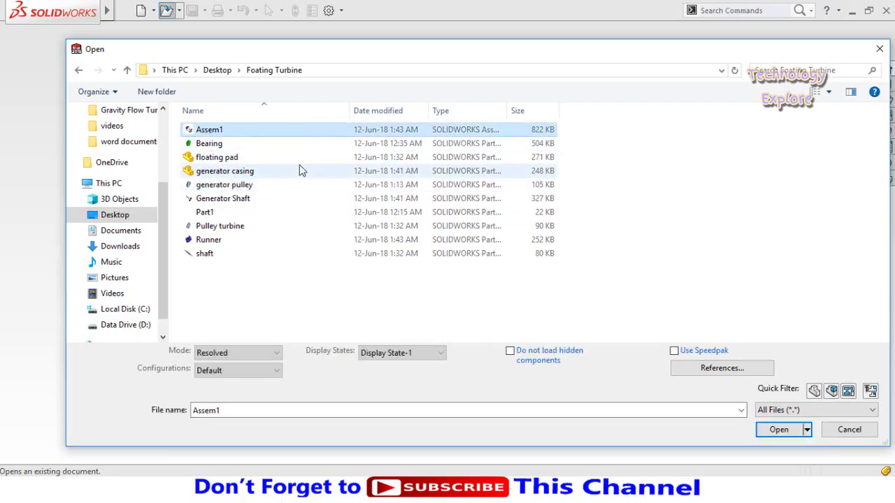
double_click(206, 131)
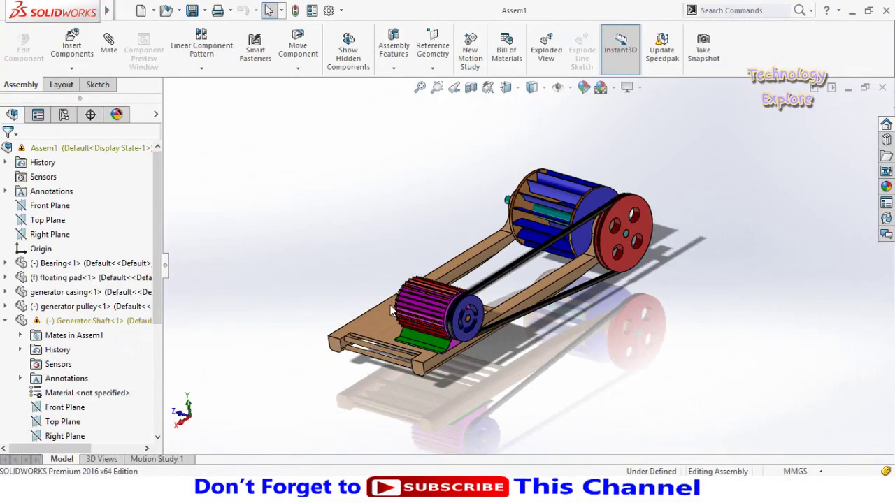
Orbit the water wheel assembly to side and overhead angles, then select the floating pad.
middle_click_drag(393, 311, 467, 306)
scroll(487, 264, "up", 3)
scroll(606, 346, "down", 3)
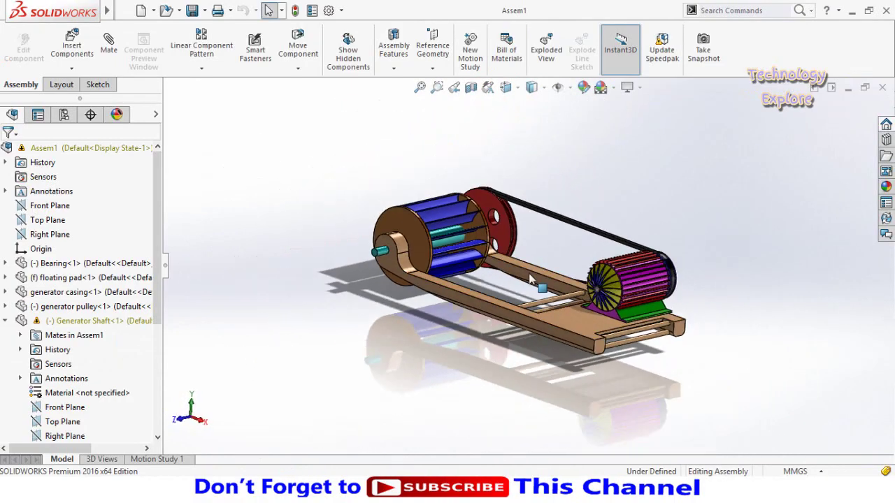
middle_click_drag(606, 345, 524, 337)
scroll(524, 336, "up", 3)
scroll(568, 334, "down", 3)
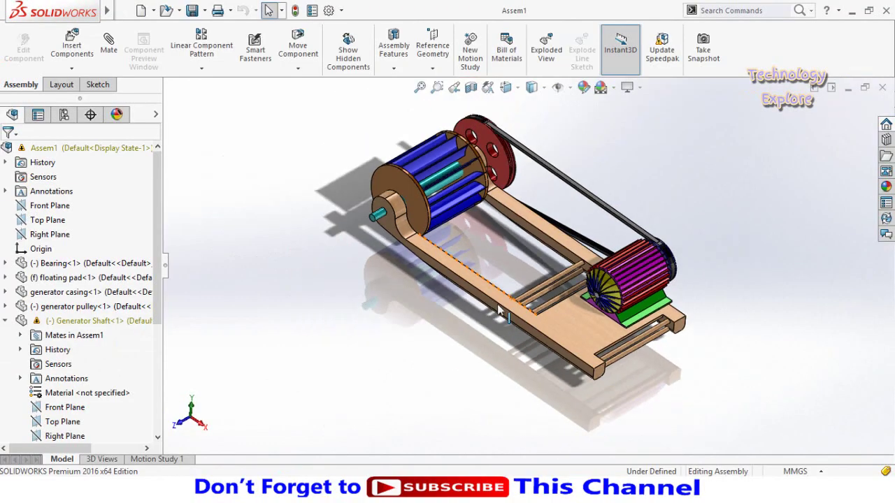
scroll(568, 334, "up", 3)
left_click(592, 333)
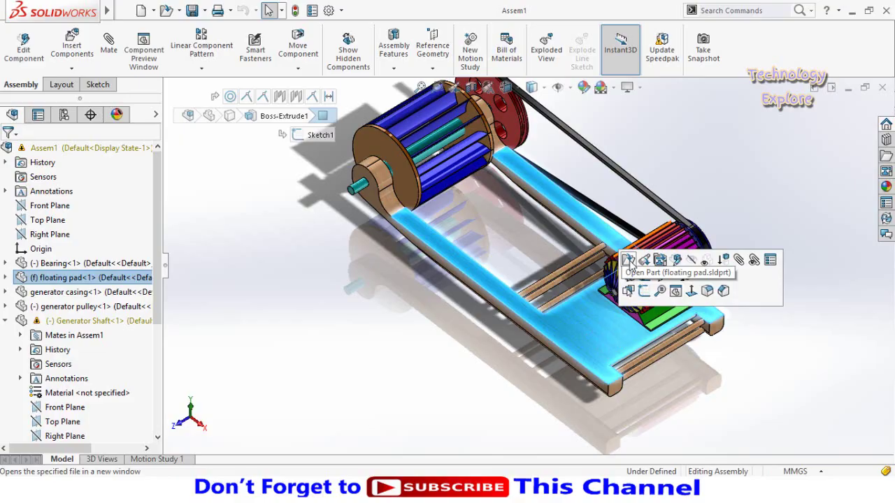
Open the floating pad part in its own window, inspect it, and close it.
left_click(629, 261)
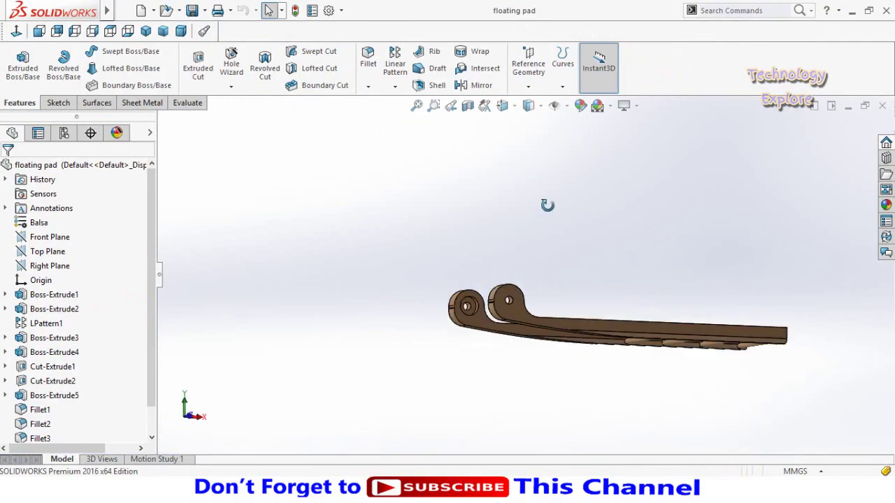
middle_click_drag(548, 205, 446, 368)
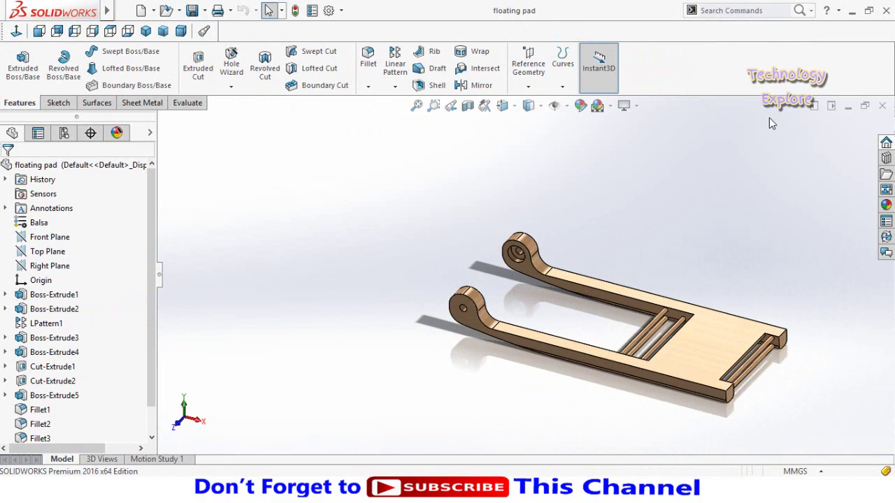
left_click(883, 107)
Open and inspect the blue Runner part, close it, and zoom-fit the whole assembly.
middle_click_drag(505, 209, 453, 161)
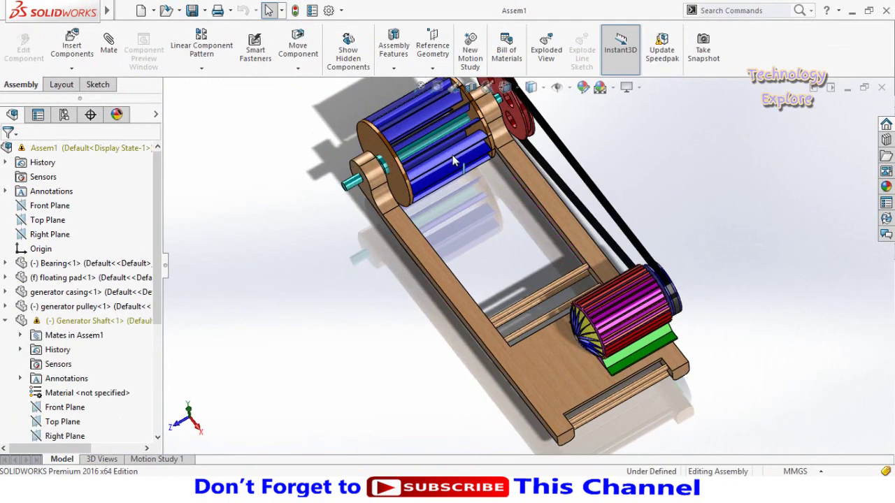
left_click(454, 161)
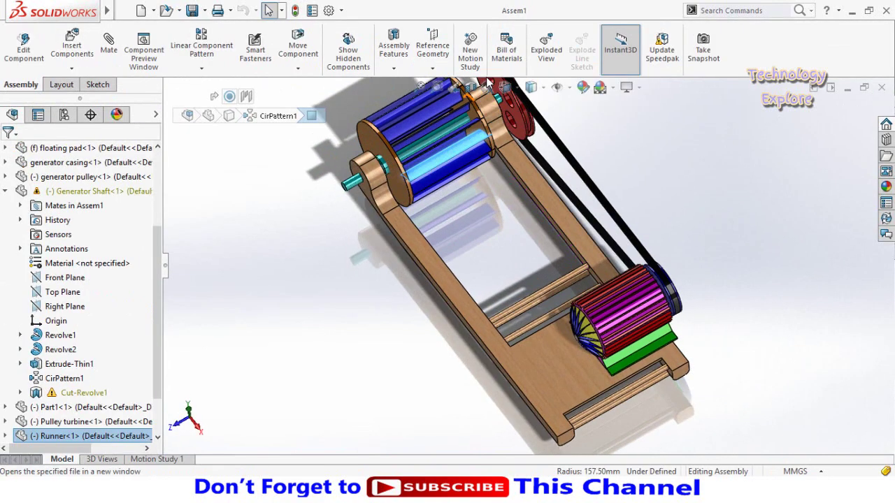
left_click(487, 83)
middle_click_drag(416, 315, 510, 283)
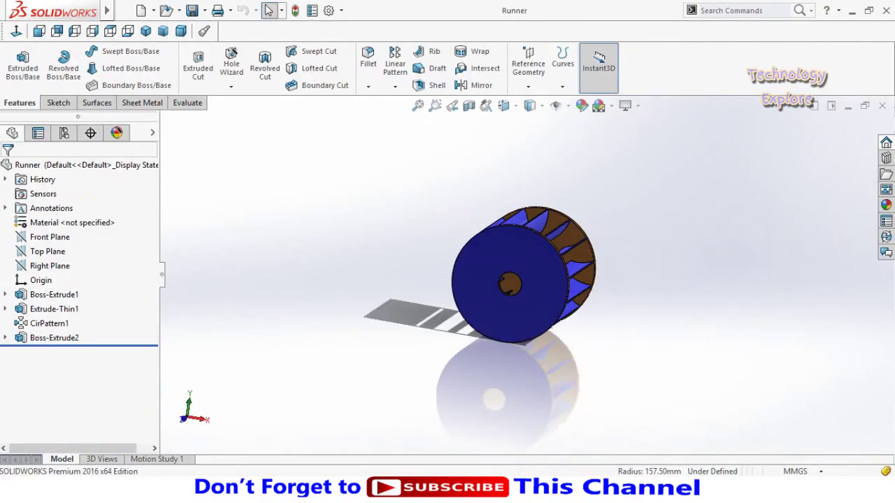
left_click(882, 105)
key("f")
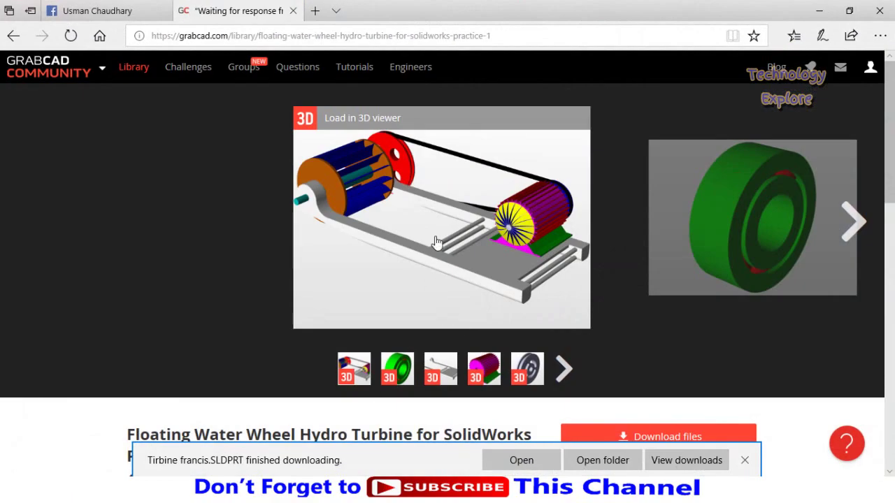
Scroll through the model's Details, Files and Comments, click the comment box, then return to top.
scroll(527, 218, "down", 3)
scroll(526, 218, "down", 4)
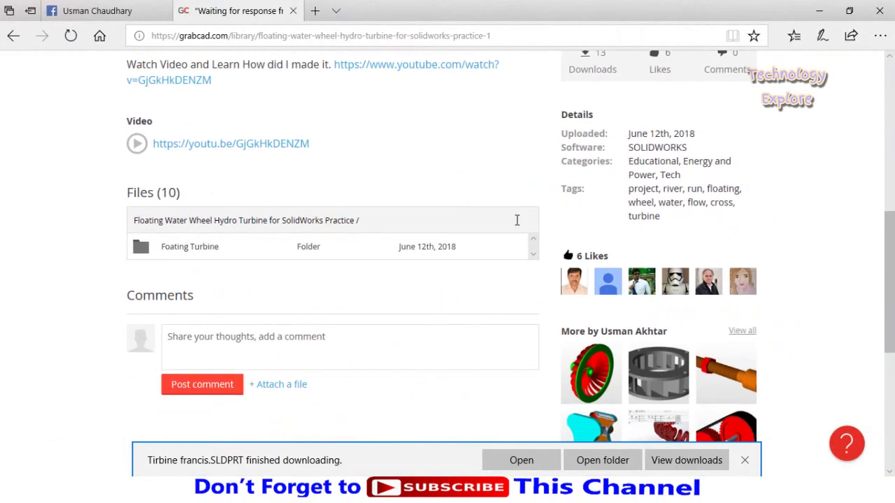
scroll(476, 208, "down", 3)
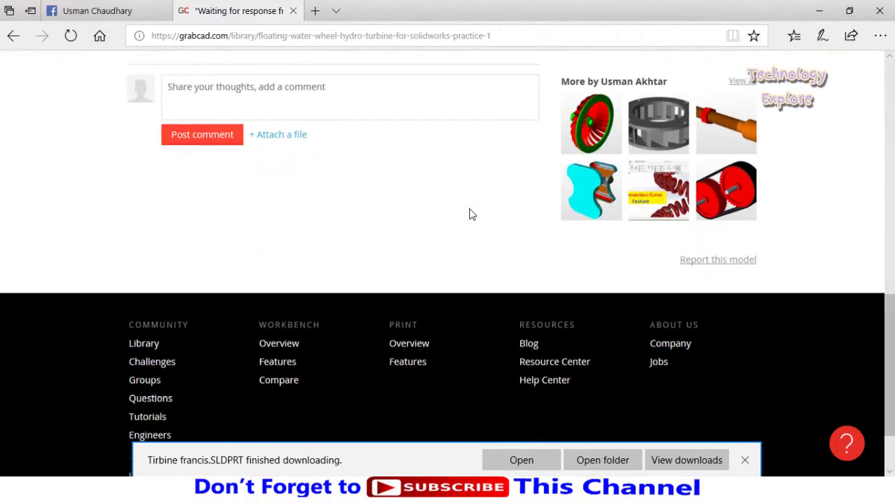
scroll(469, 203, "up", 3)
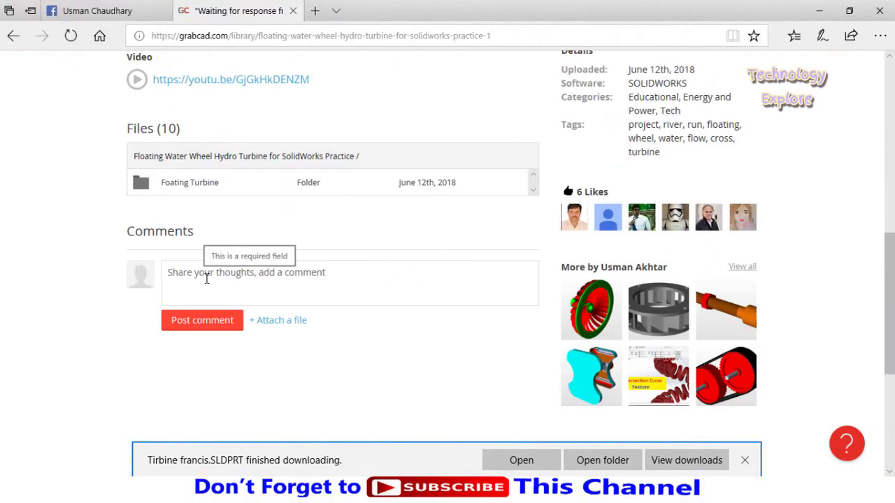
left_click(233, 280)
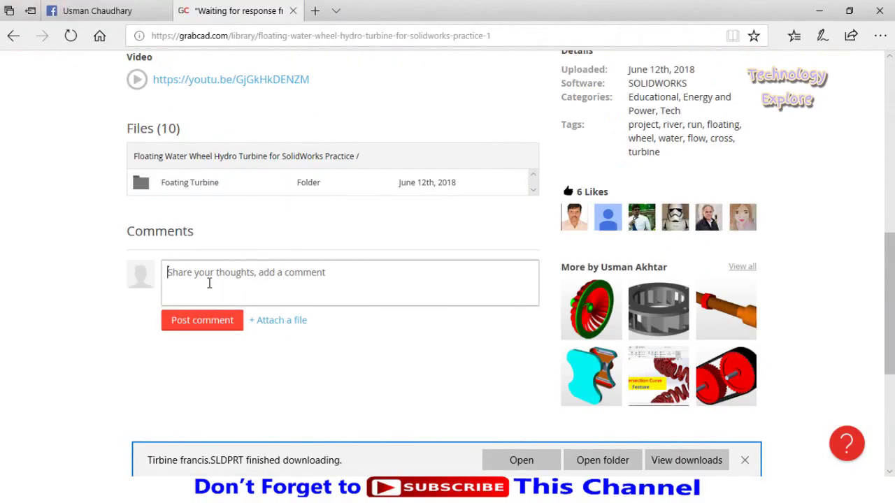
scroll(209, 281, "up", 2)
scroll(425, 247, "up", 2)
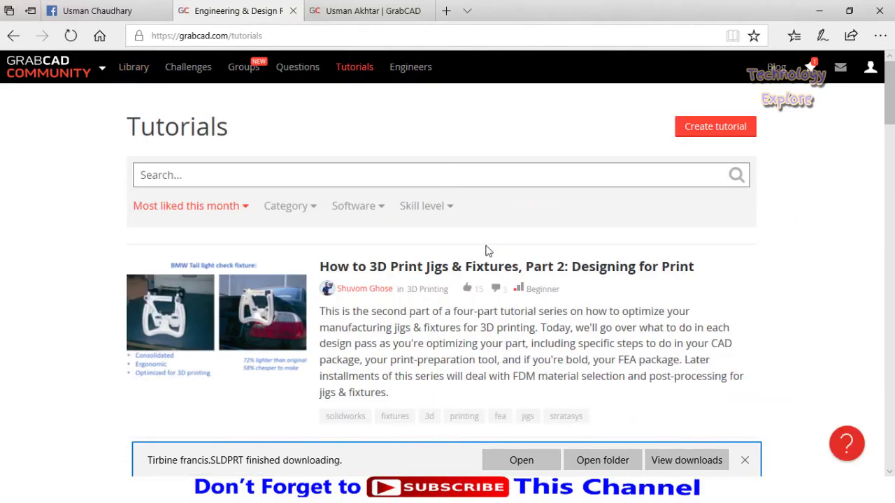
Scroll through the GrabCAD tutorials list and back, then click into the Search box.
scroll(486, 250, "down", 3)
scroll(388, 195, "down", 8)
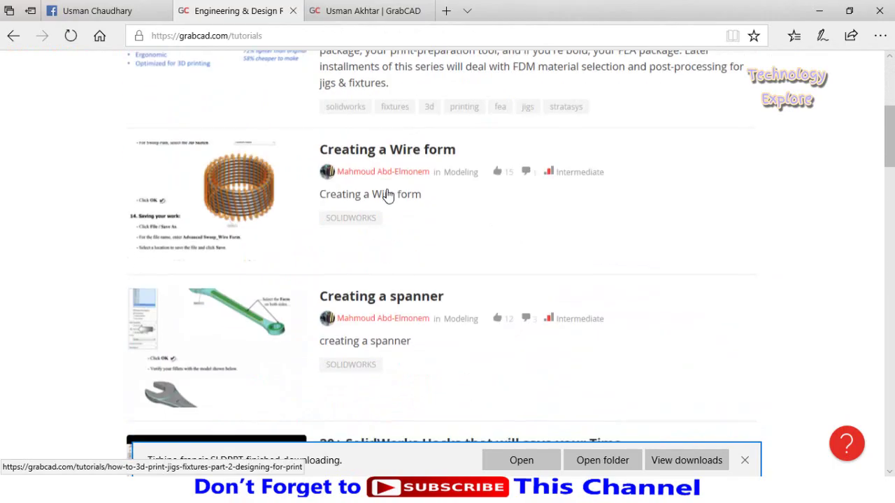
scroll(388, 196, "down", 15)
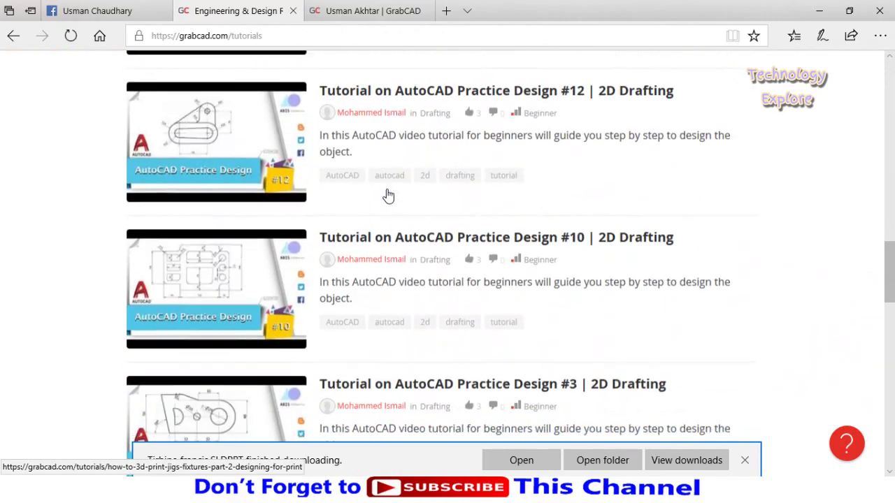
scroll(388, 195, "up", 20)
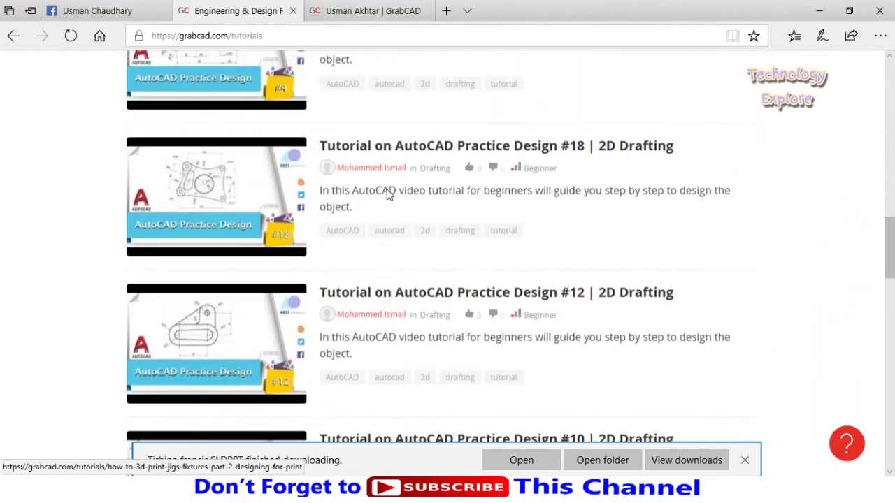
left_click(342, 180)
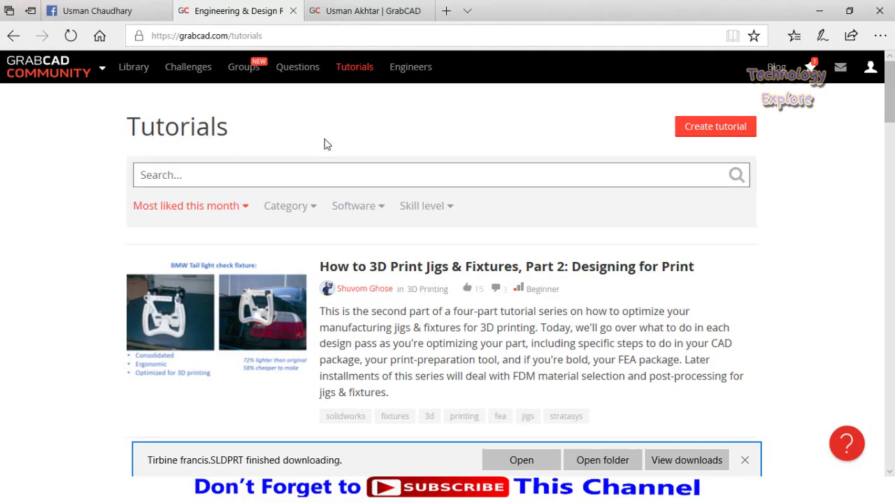
Switch to the author's profile tab, select its web address, and briefly scroll the profile.
left_click(344, 18)
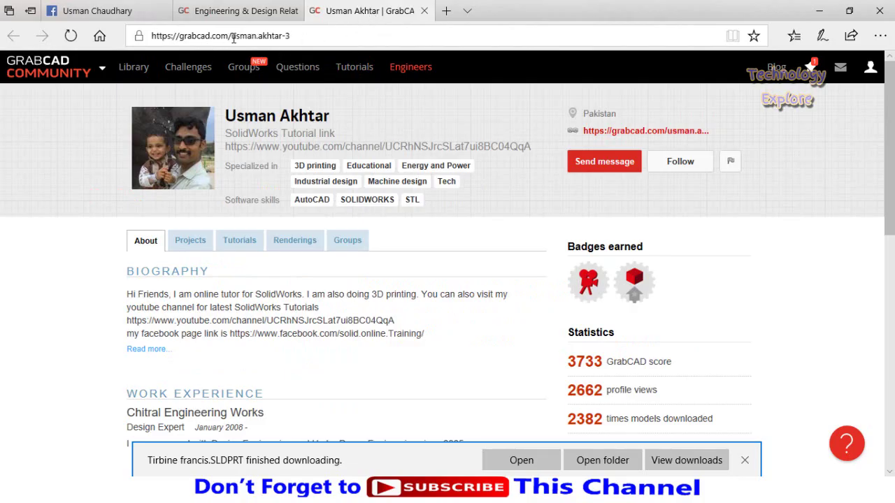
mouse_move(235, 39)
left_mouse_down()
mouse_move(315, 36)
mouse_move(235, 38)
left_mouse_up()
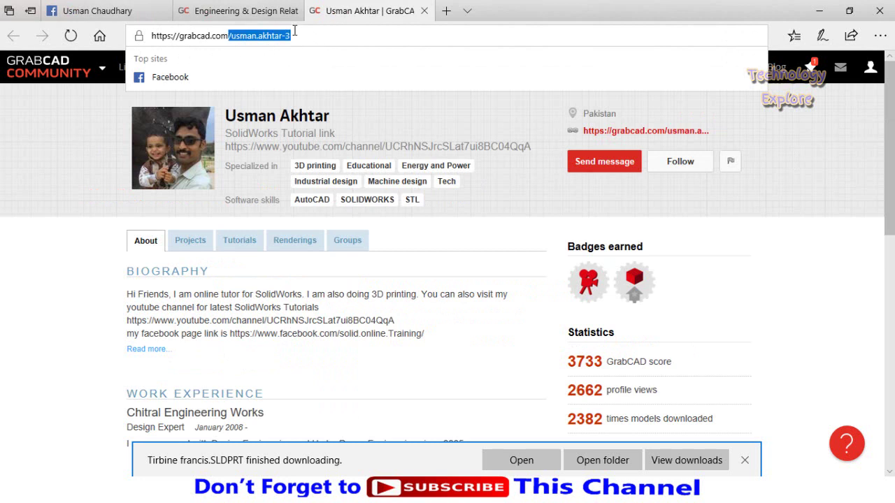
left_click(242, 316)
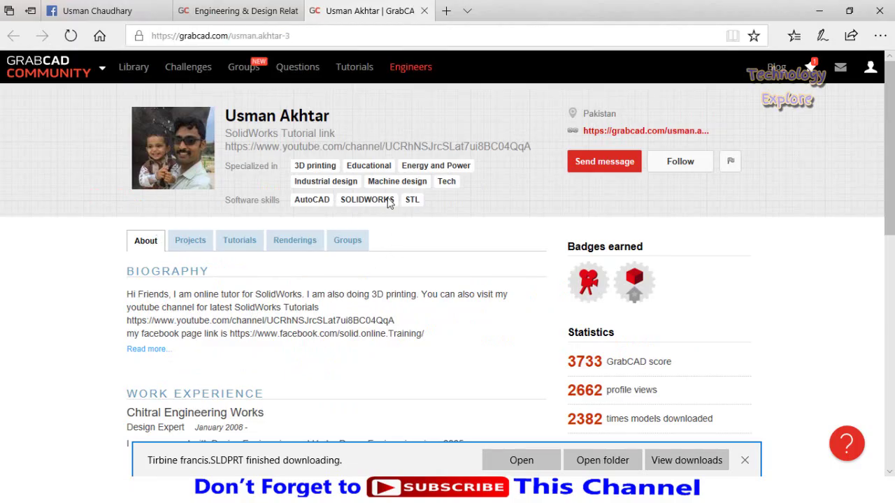
left_click(297, 37)
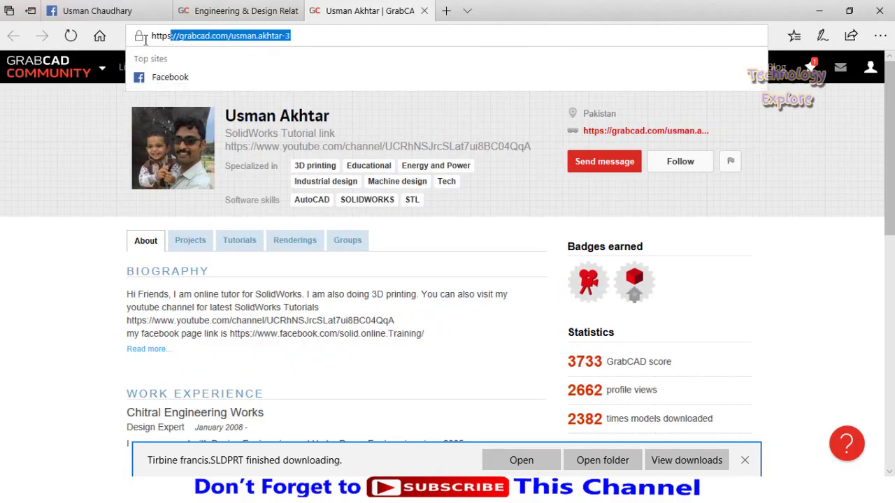
left_click(394, 272)
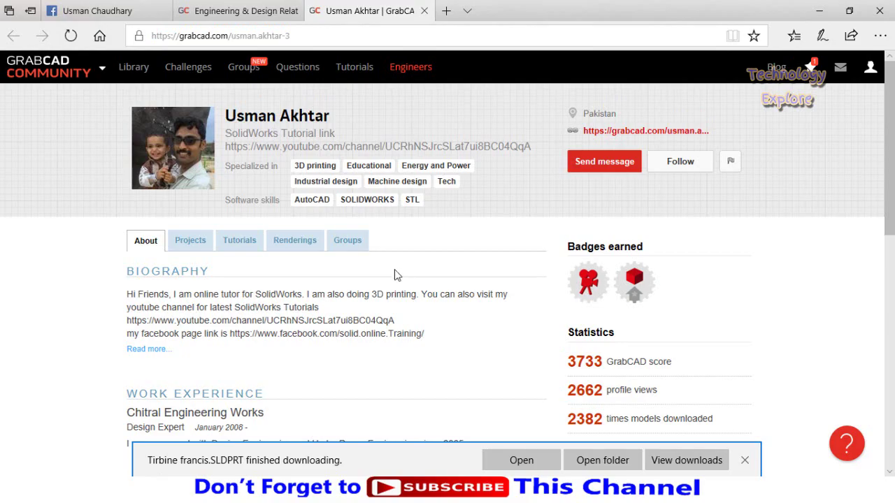
scroll(283, 280, "down", 2)
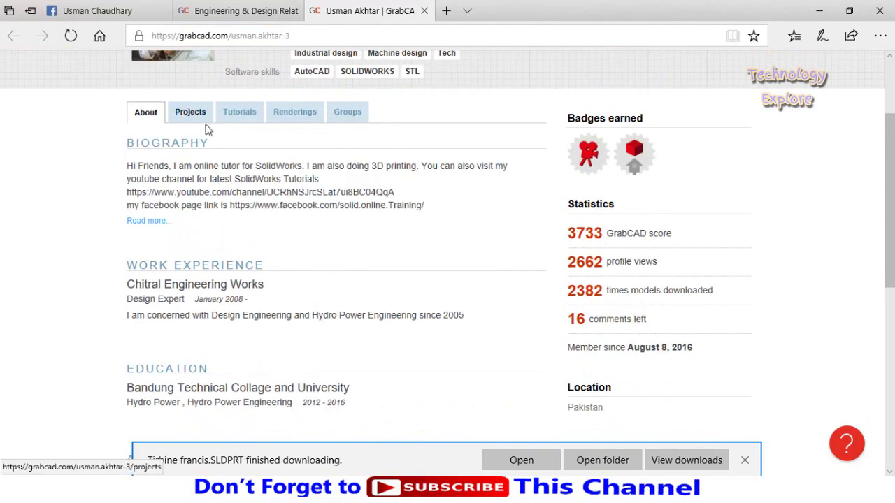
scroll(242, 193, "up", 2)
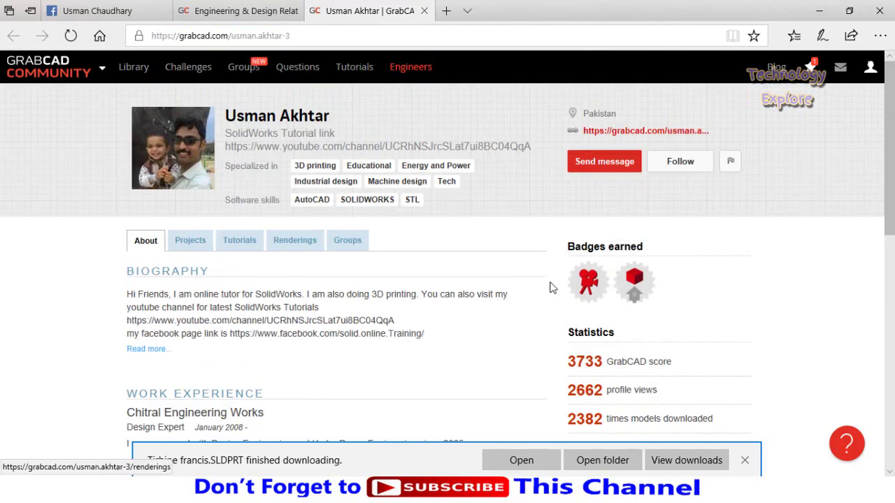
List the author's projects, scroll to the pagination and back, then show their Tutorials.
left_click(189, 241)
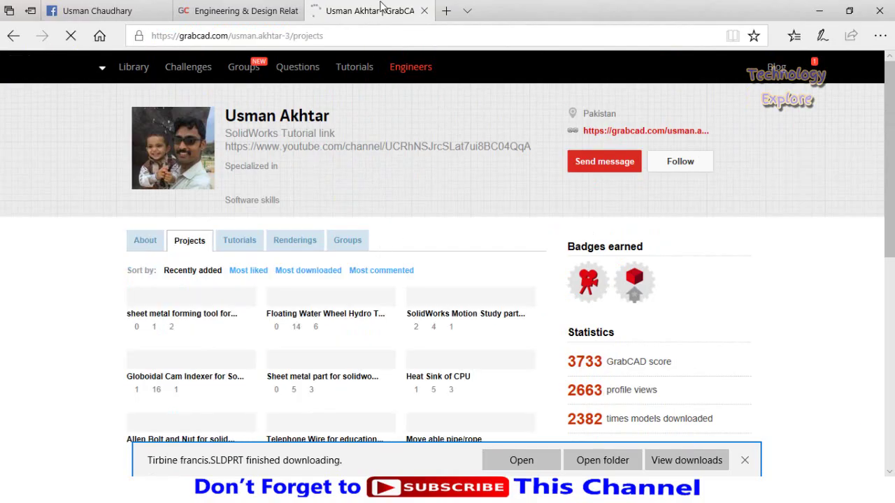
scroll(439, 195, "down", 10)
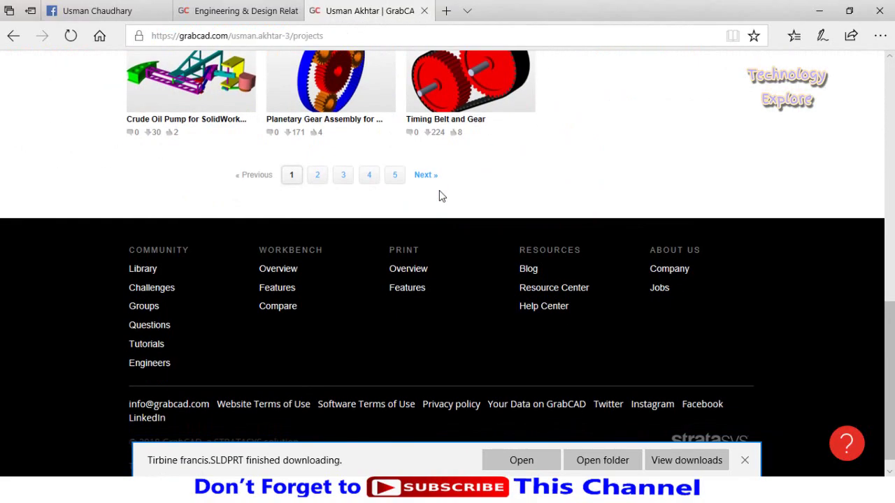
scroll(439, 191, "up", 7)
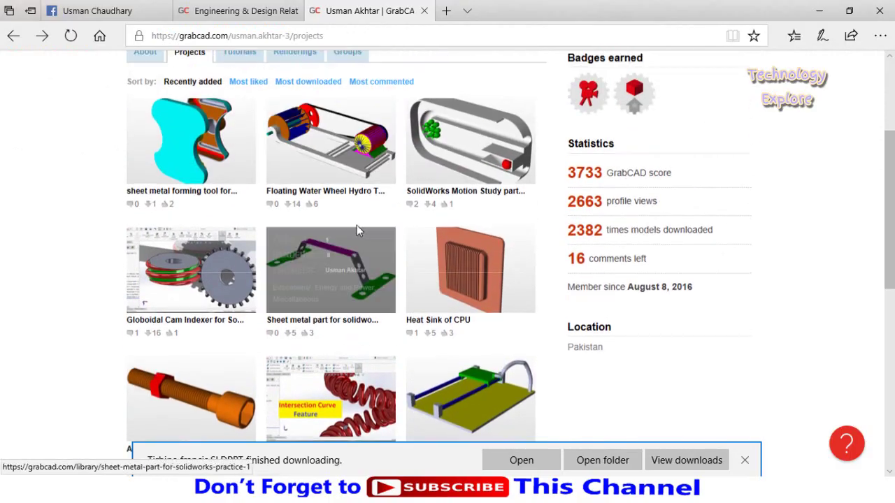
scroll(395, 233, "up", 2)
scroll(236, 238, "down", 5)
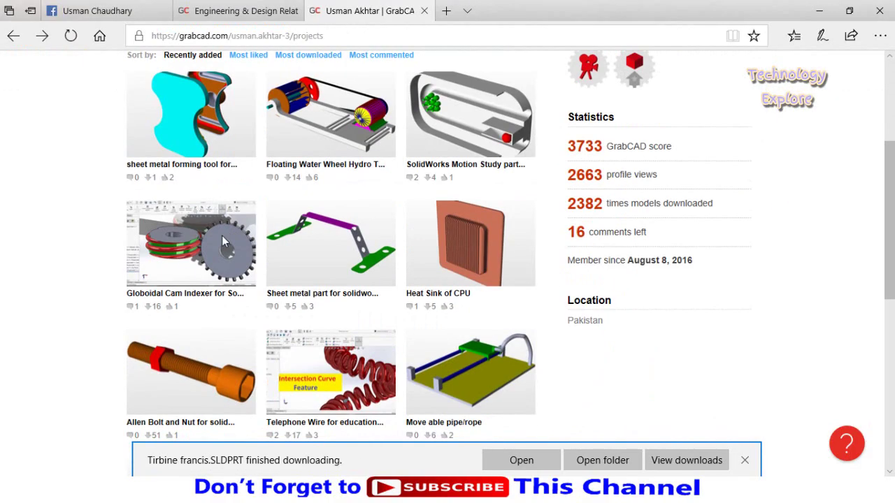
scroll(238, 249, "up", 5)
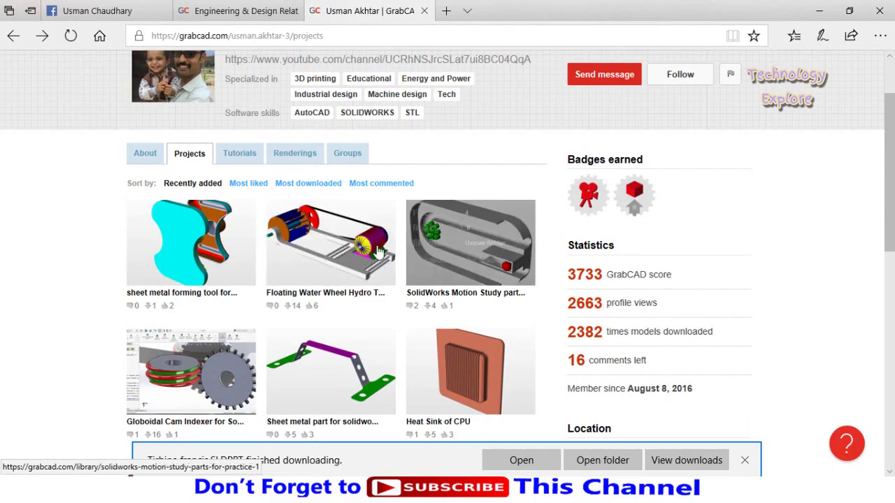
left_click(238, 155)
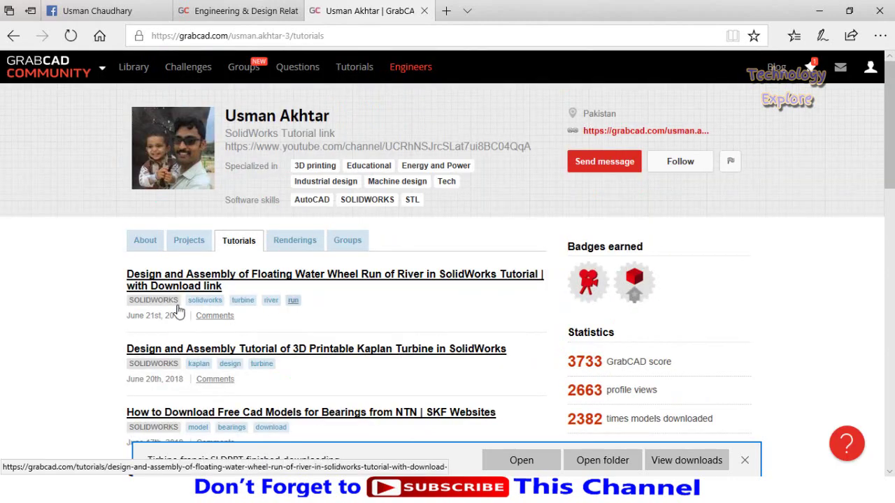
Scroll through the author's 14-page Tutorials list to the low RPM alternator entry and back up.
scroll(66, 234, "down", 3)
scroll(76, 213, "down", 10)
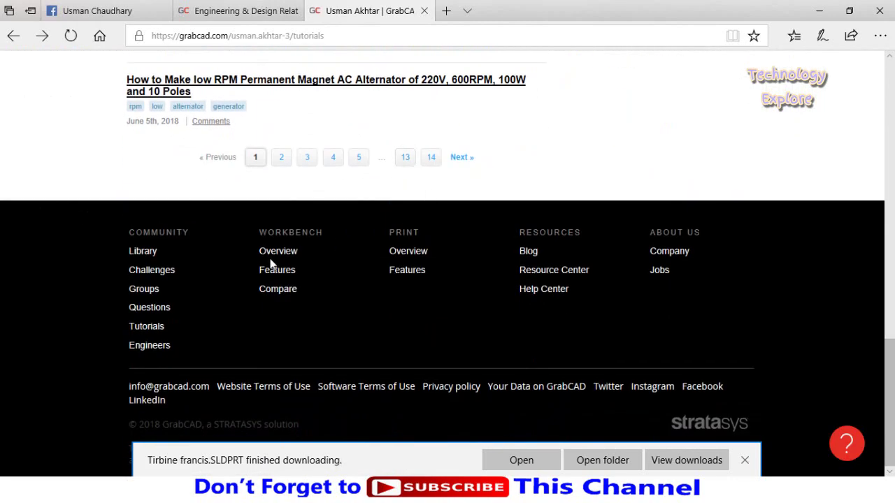
scroll(269, 261, "up", 15)
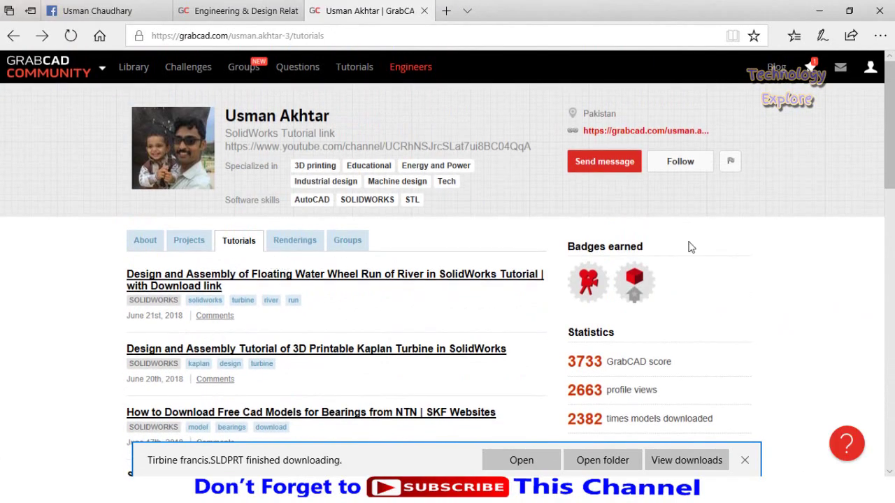